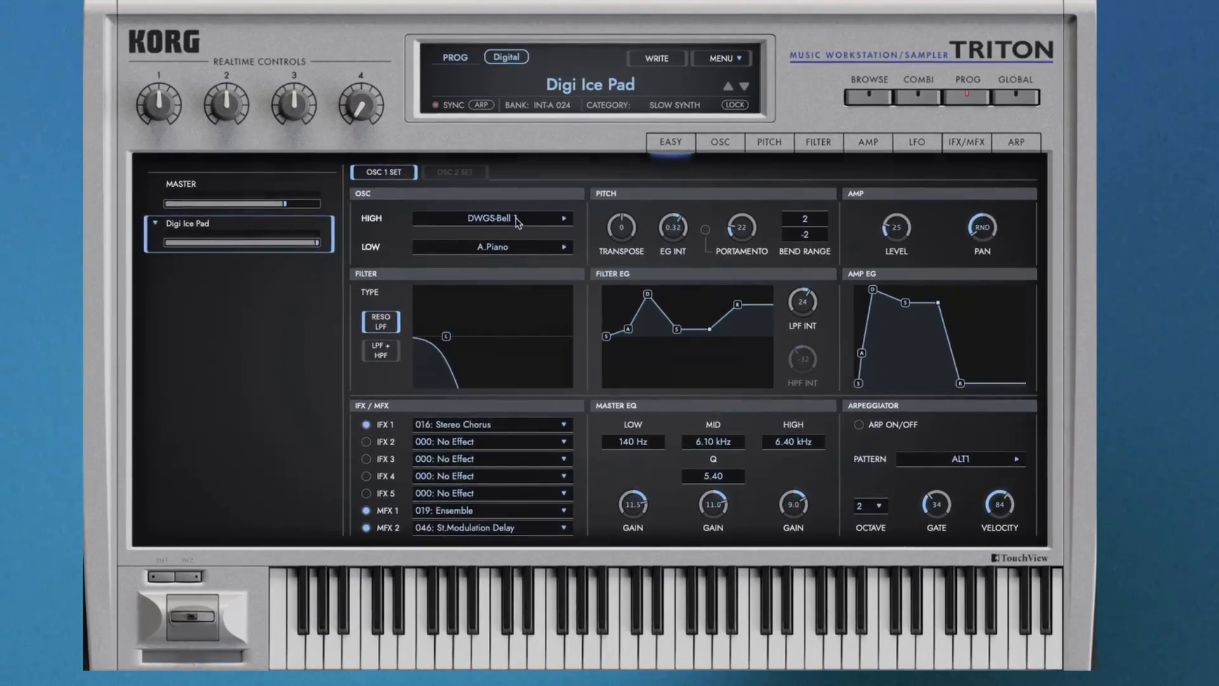
# Step: Browse the full sample list for oscillator 1's High slot and close it without choosing another sample
pyautogui.click(531, 240)
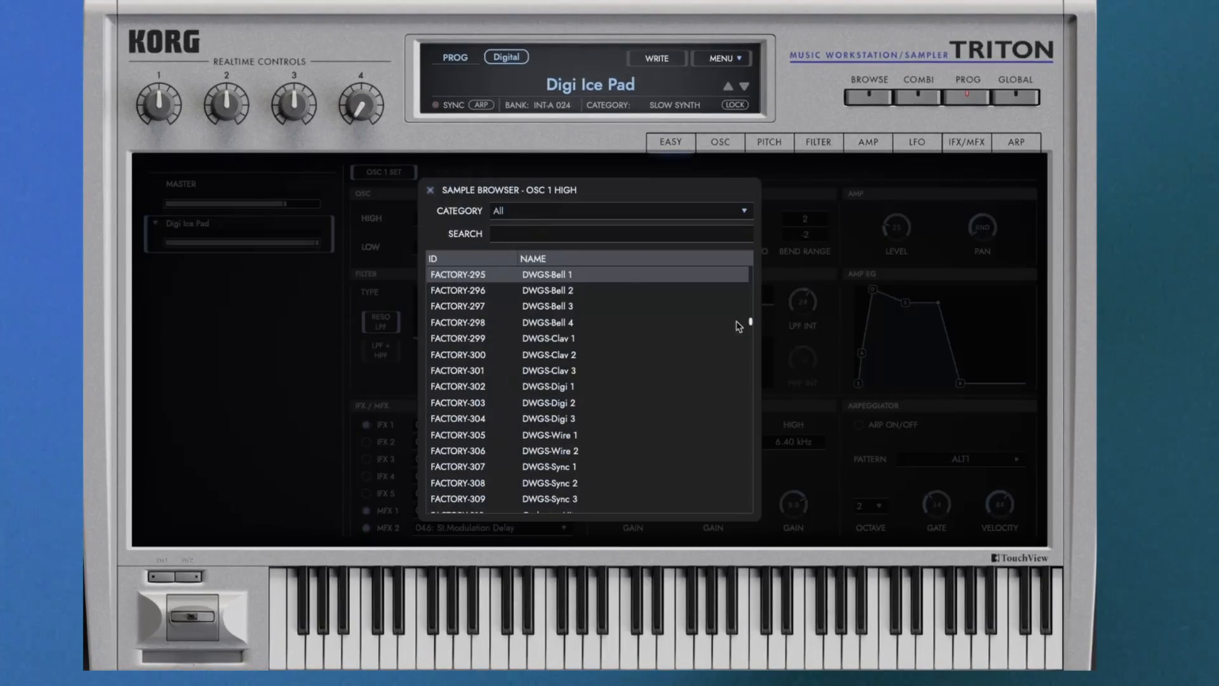
pyautogui.moveTo(751, 325); pyautogui.dragTo(752, 271)
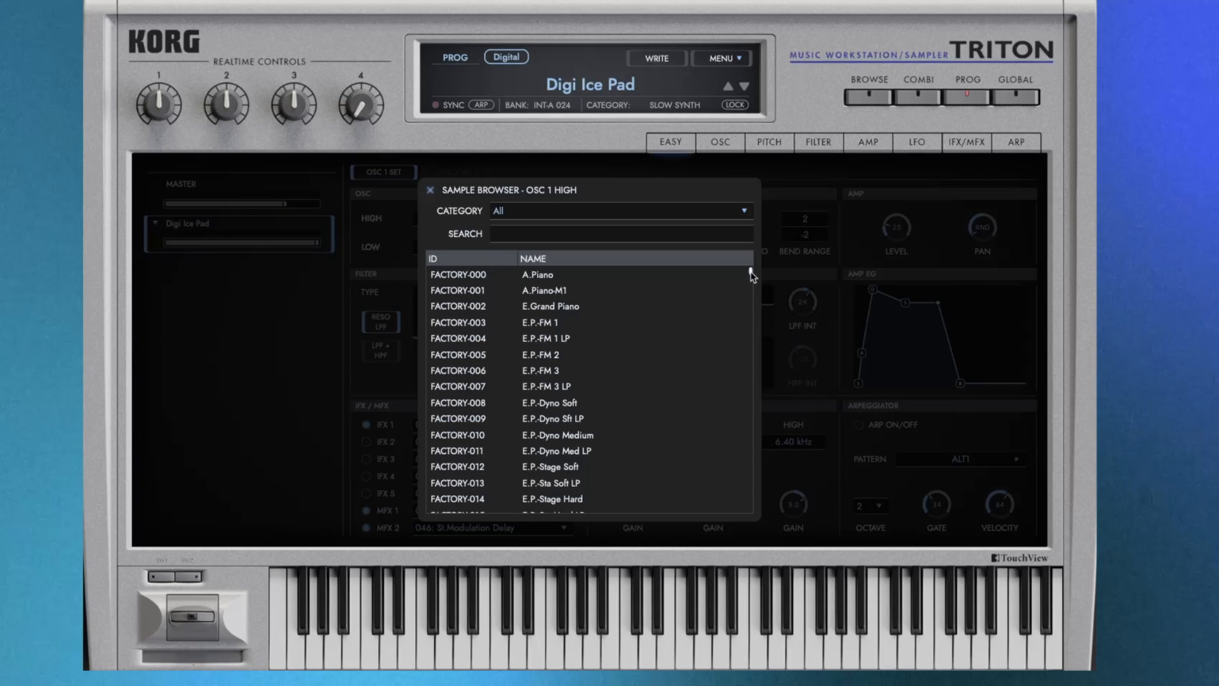
pyautogui.moveTo(751, 275); pyautogui.dragTo(751, 354)
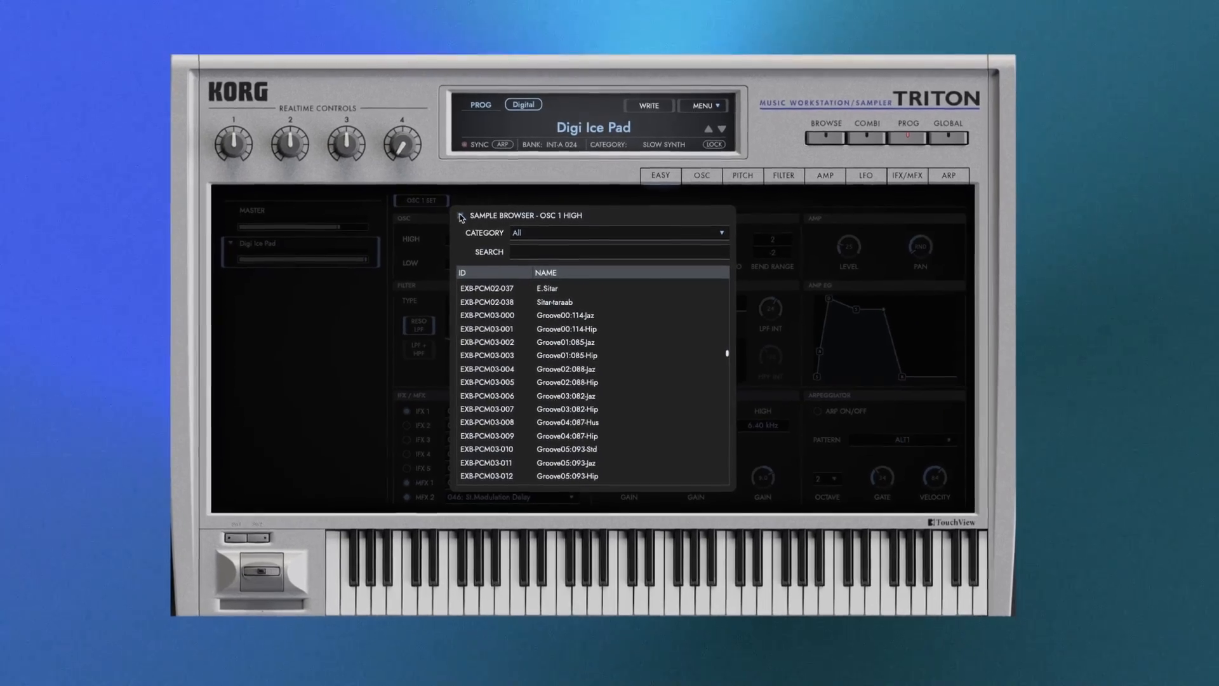
pyautogui.click(430, 190)
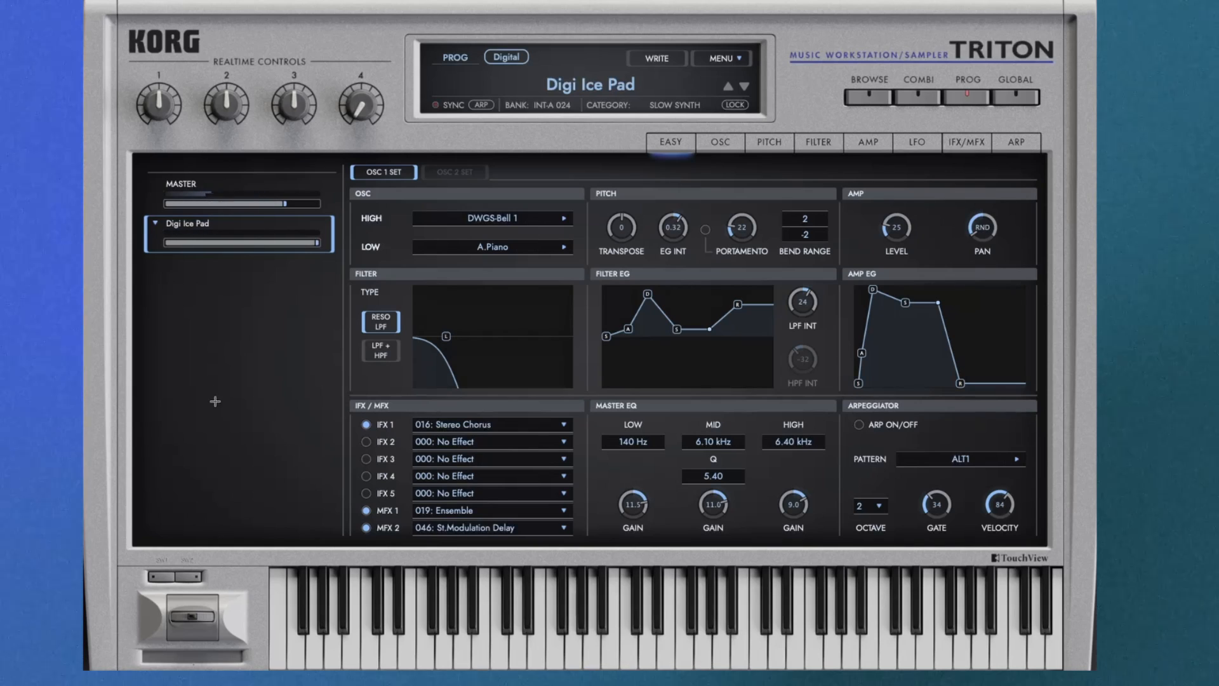
# Step: Enable the second oscillator for the Digi Ice Pad program and open its settings
pyautogui.click(720, 142)
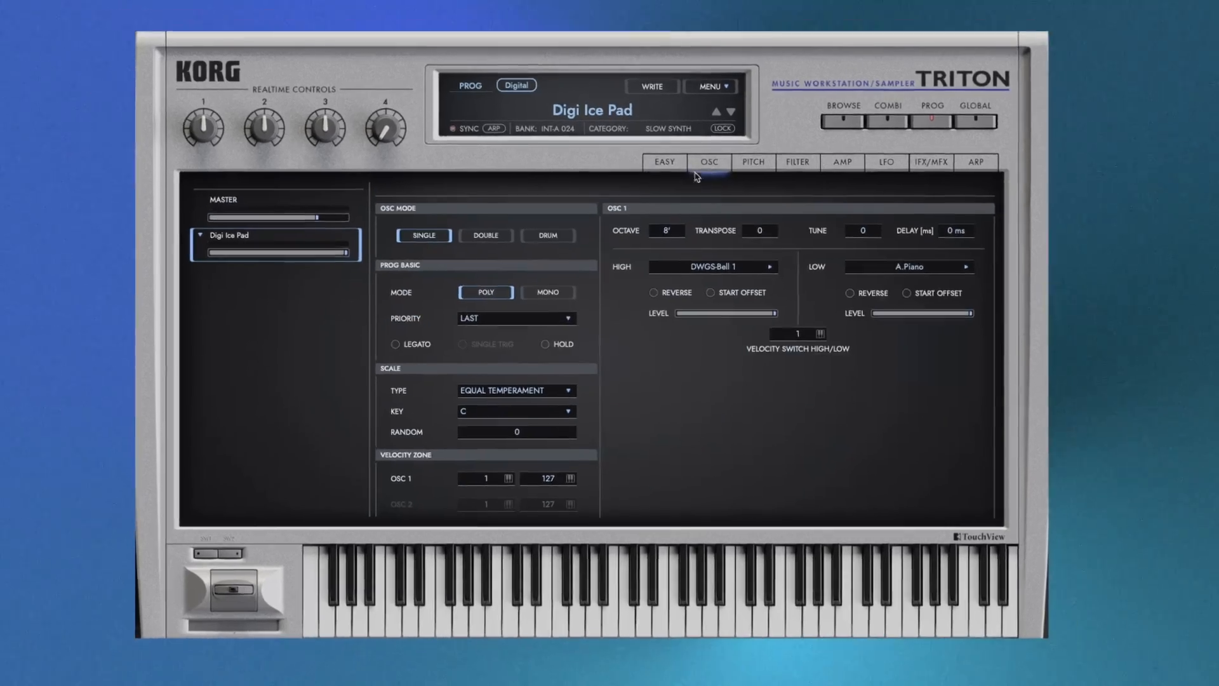
pyautogui.click(485, 235)
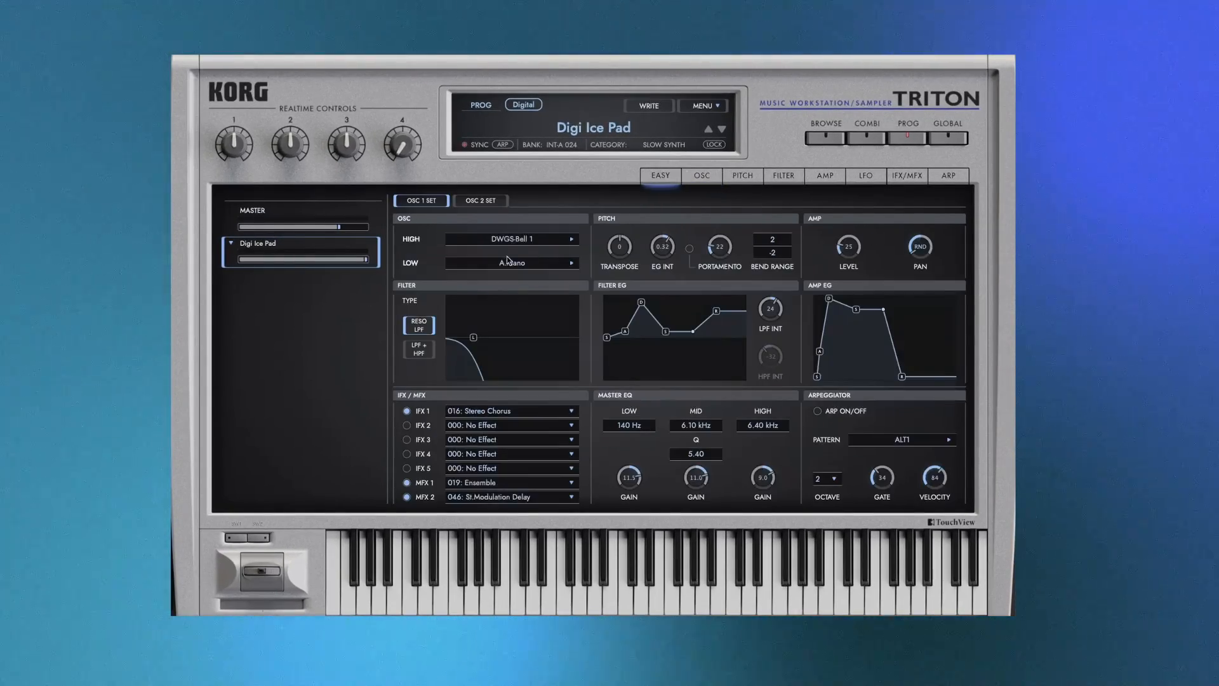
pyautogui.click(485, 201)
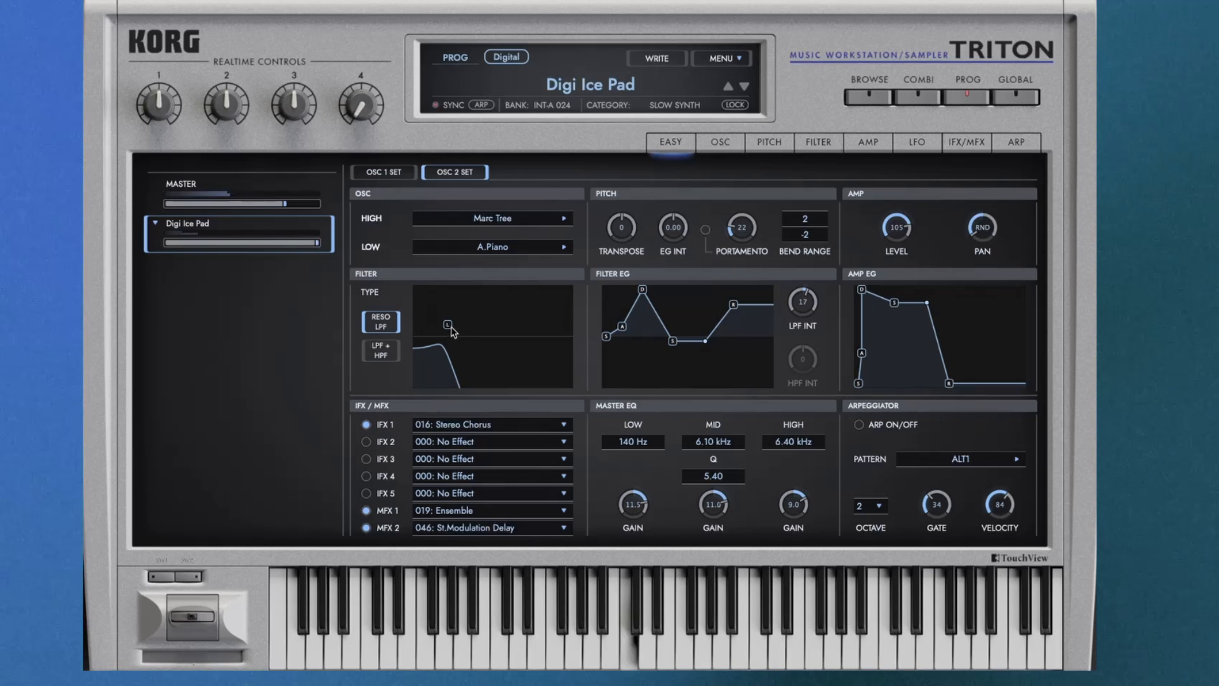
# Step: Open up oscillator 2's low-pass filter cutoff to near maximum, with LPF INT at 2 and pan at L057
pyautogui.moveTo(448, 325); pyautogui.dragTo(561, 330)
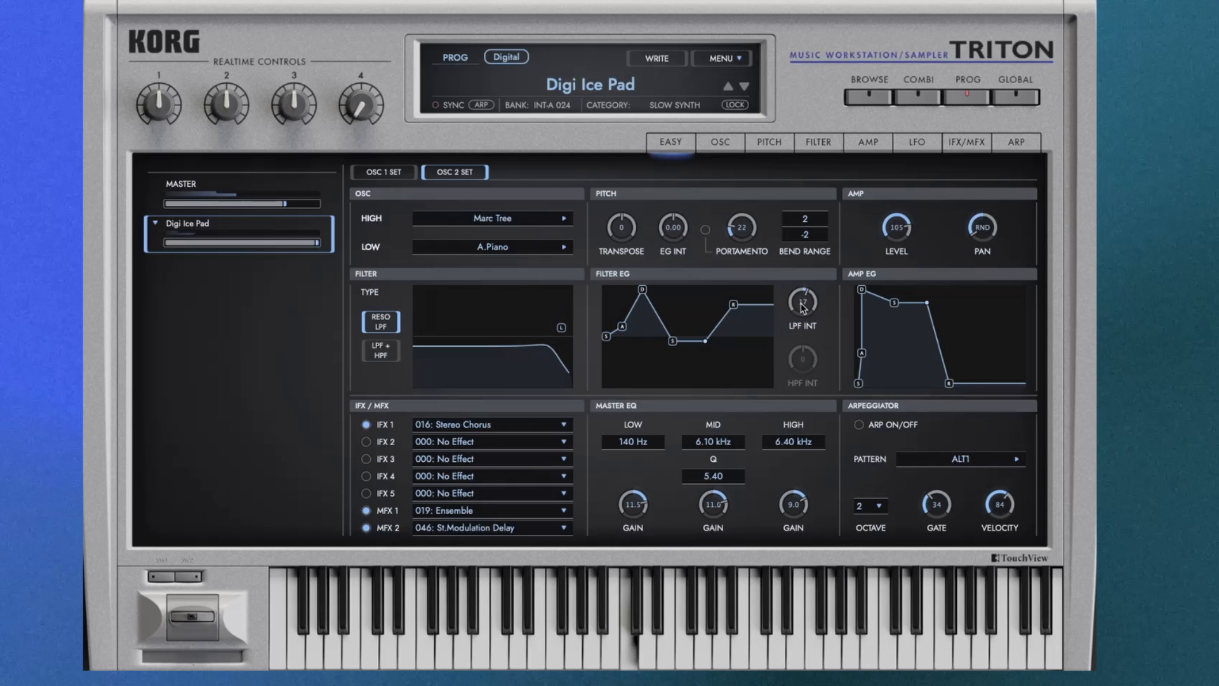
pyautogui.moveTo(803, 308); pyautogui.dragTo(806, 316)
pyautogui.moveTo(985, 233); pyautogui.dragTo(995, 185)
# Step: Set oscillator 1's amp level to 20 and return to oscillator 2's settings
pyautogui.click(391, 175)
pyautogui.moveTo(896, 231); pyautogui.dragTo(895, 270)
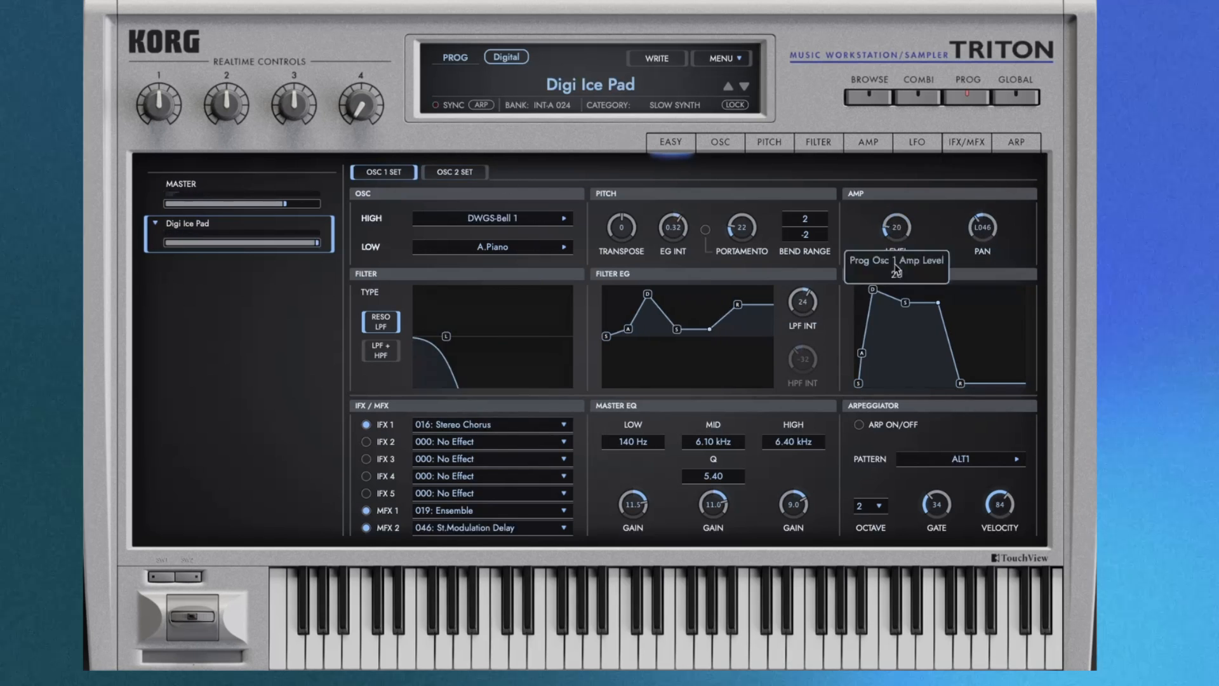
pyautogui.click(454, 171)
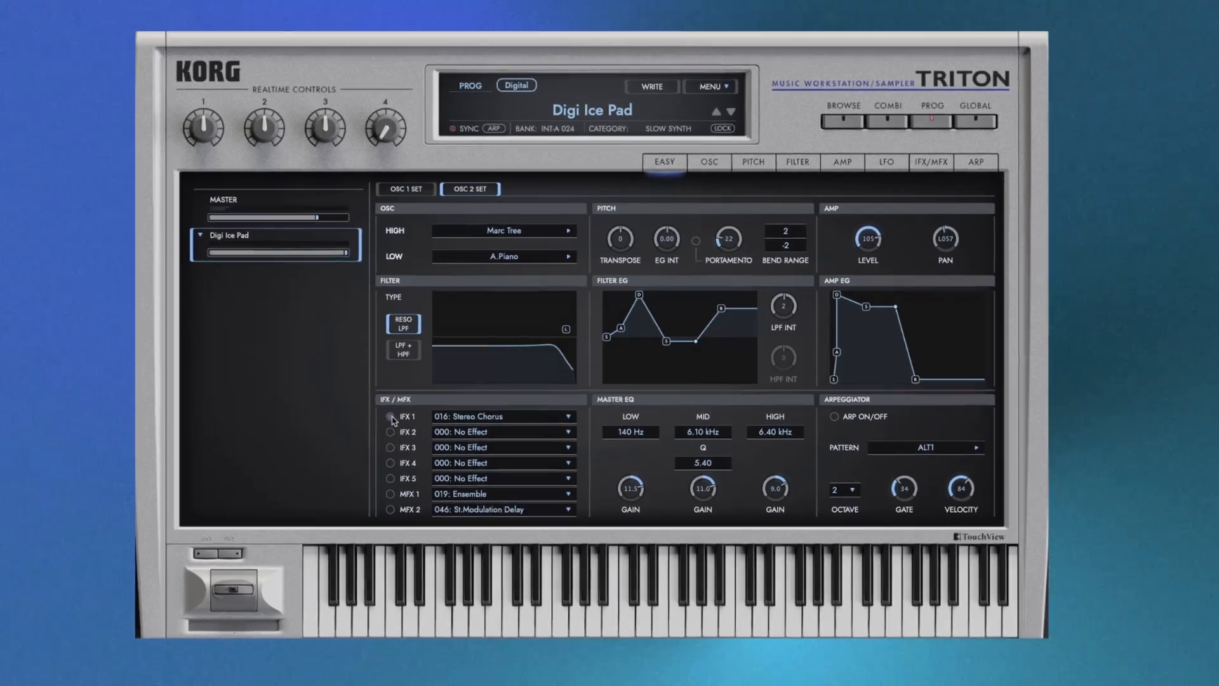
# Step: Turn on the IFX 1 Stereo Chorus, MFX 1 Ensemble and MFX 2 St.Modulation Delay effects and show oscillator 1's settings
pyautogui.click(391, 417)
pyautogui.click(390, 494)
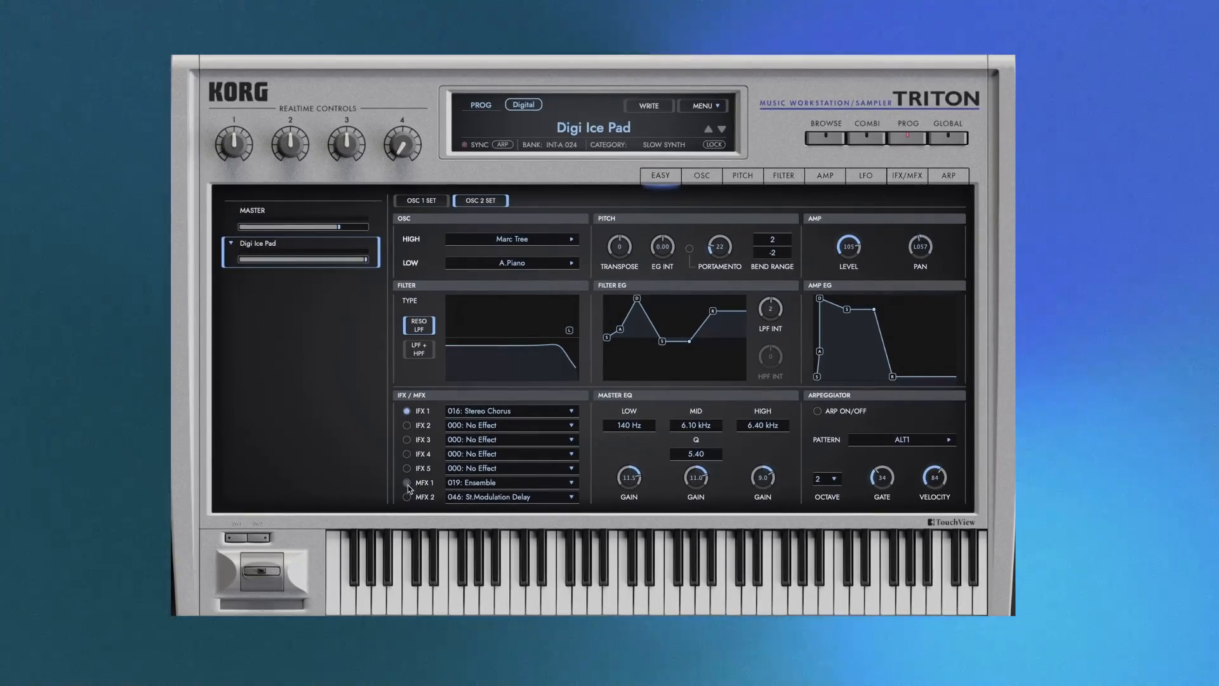
pyautogui.click(391, 509)
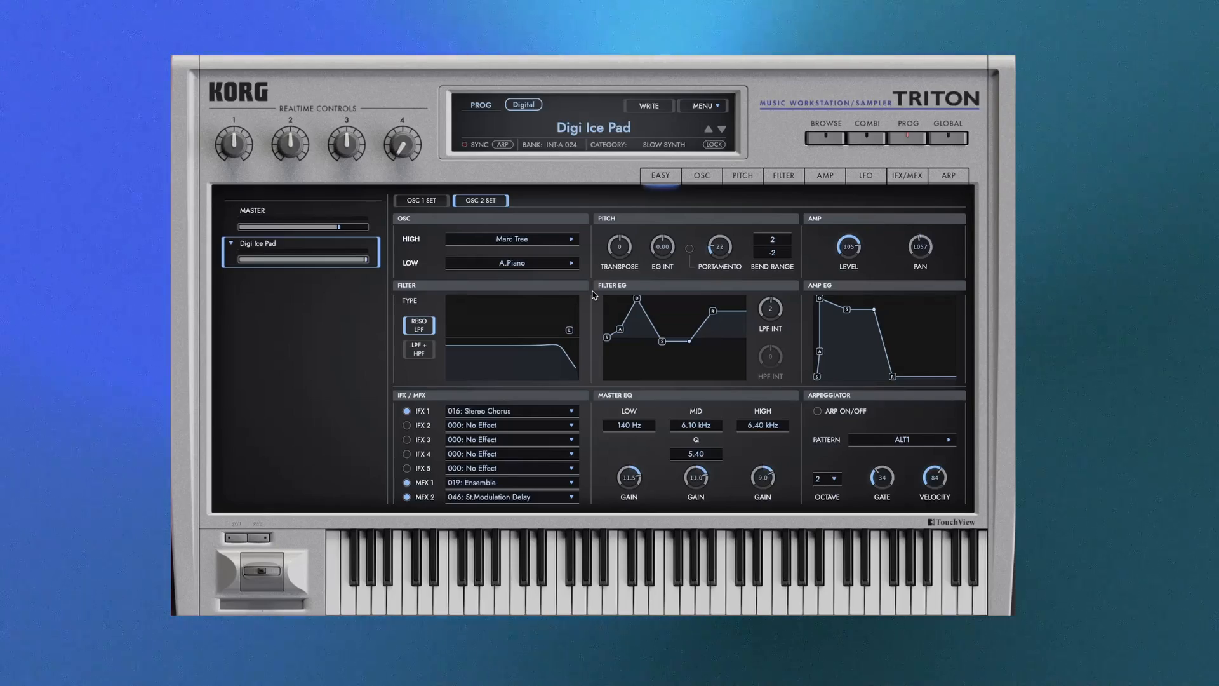
pyautogui.click(427, 200)
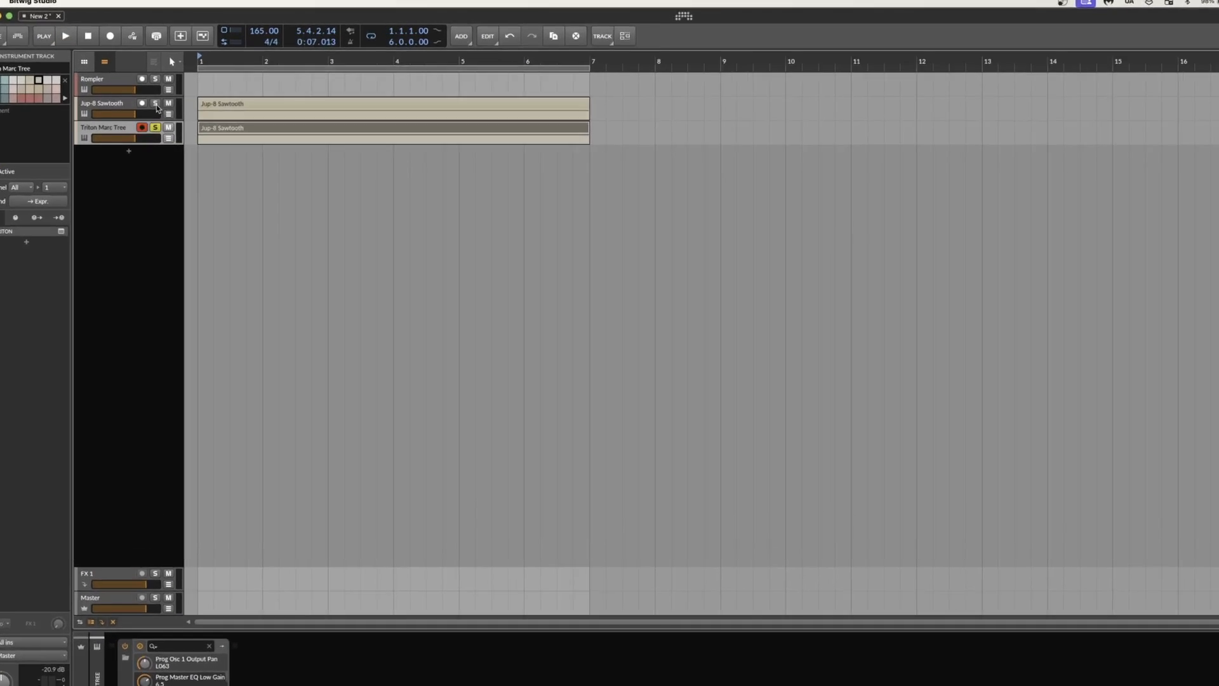
# Step: In Bitwig Studio, solo the Jup-8 Sawtooth track along with Triton Marc Tree to hear both, and stop playback
pyautogui.click(152, 95)
pyautogui.press('space')
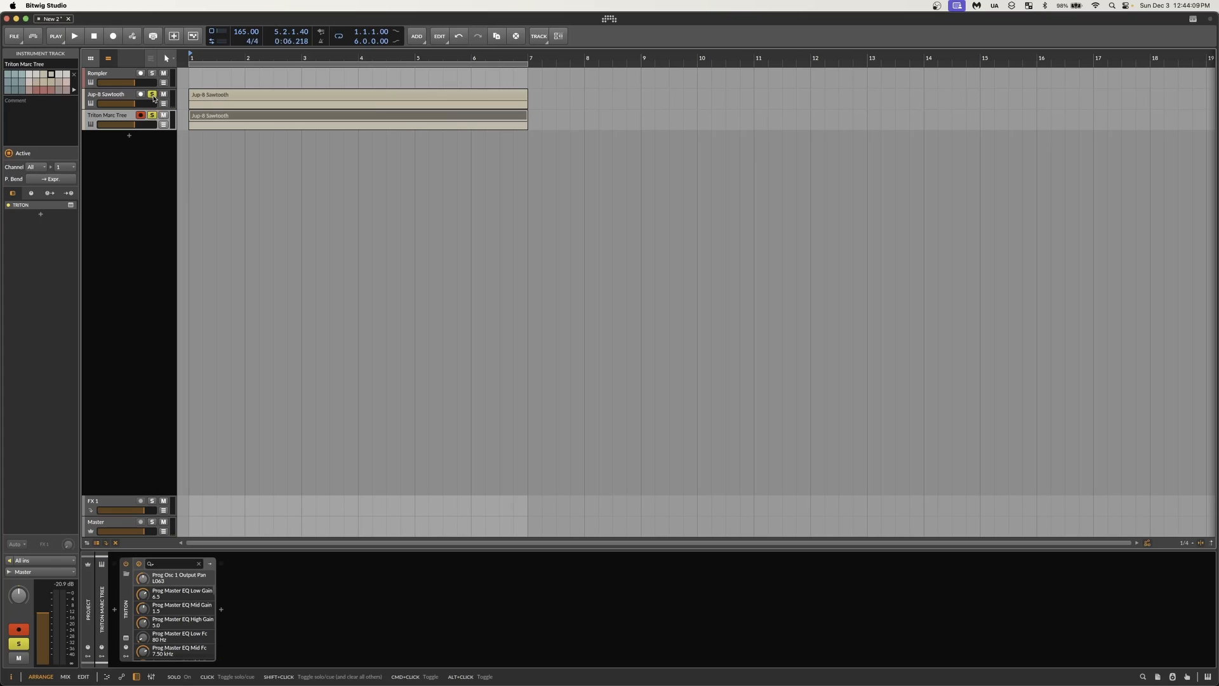
# Step: Examine the Rompler track's Osc 1 and Osc 2 sampler layers and the EQ-2, Chorus+ and Reverb in its FX chain
pyautogui.click(111, 76)
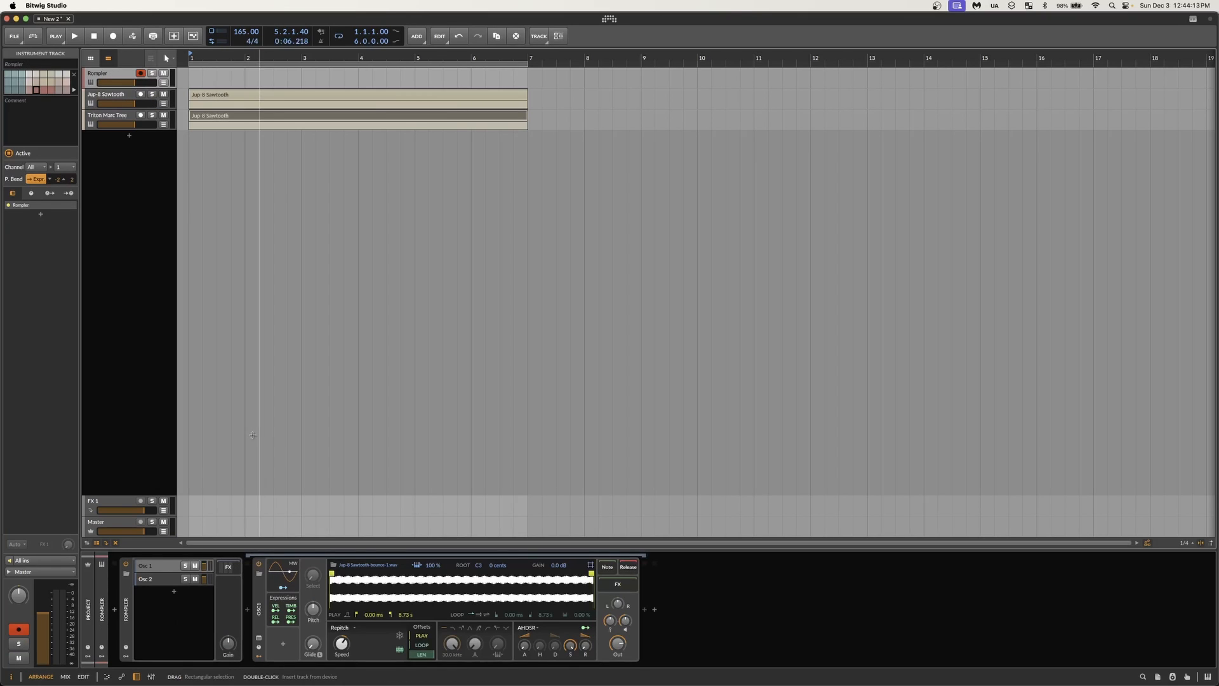
pyautogui.click(127, 609)
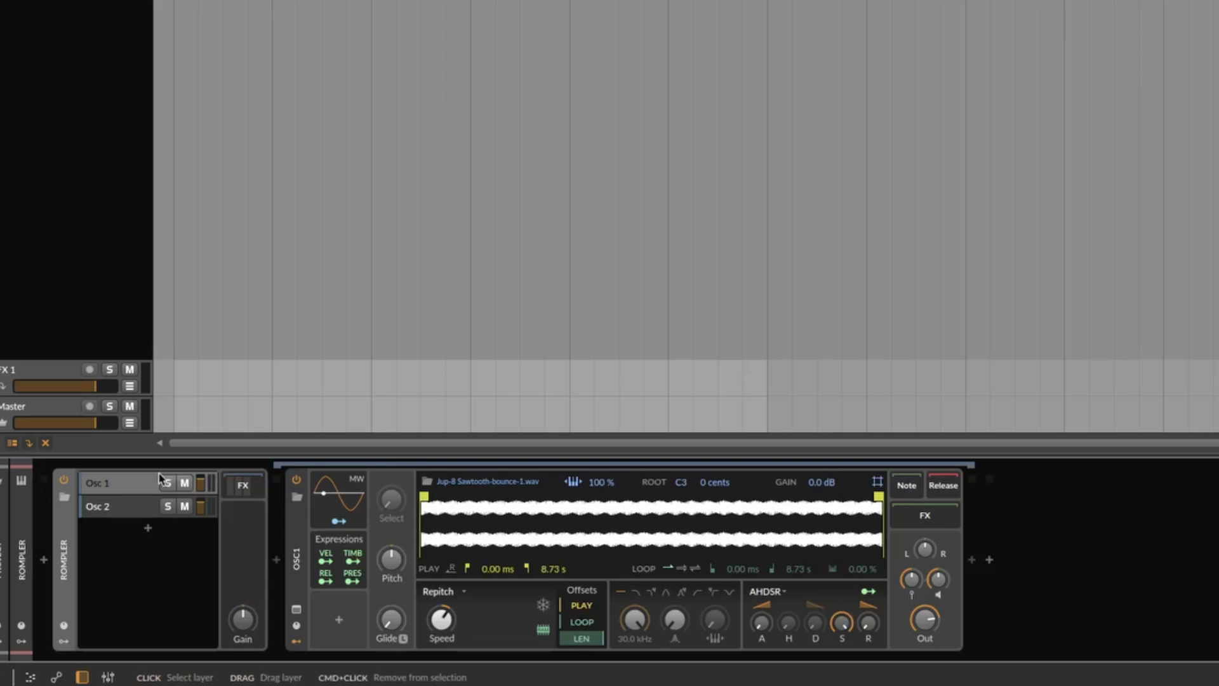
pyautogui.click(128, 490)
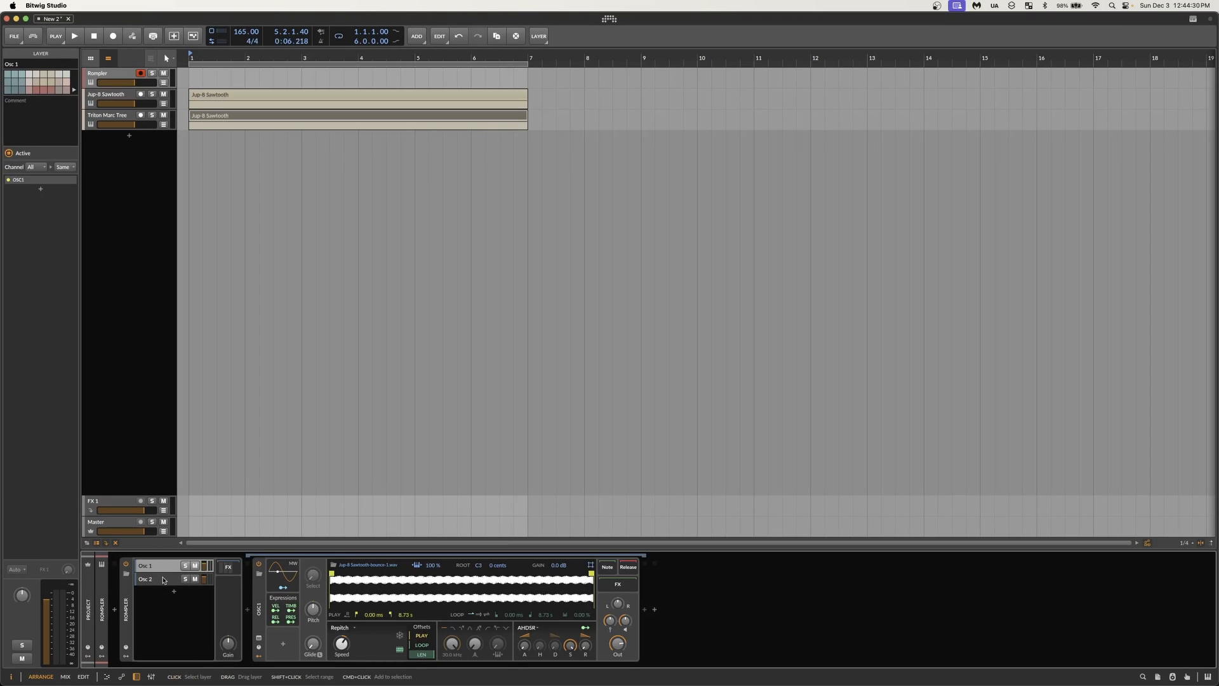
pyautogui.click(163, 581)
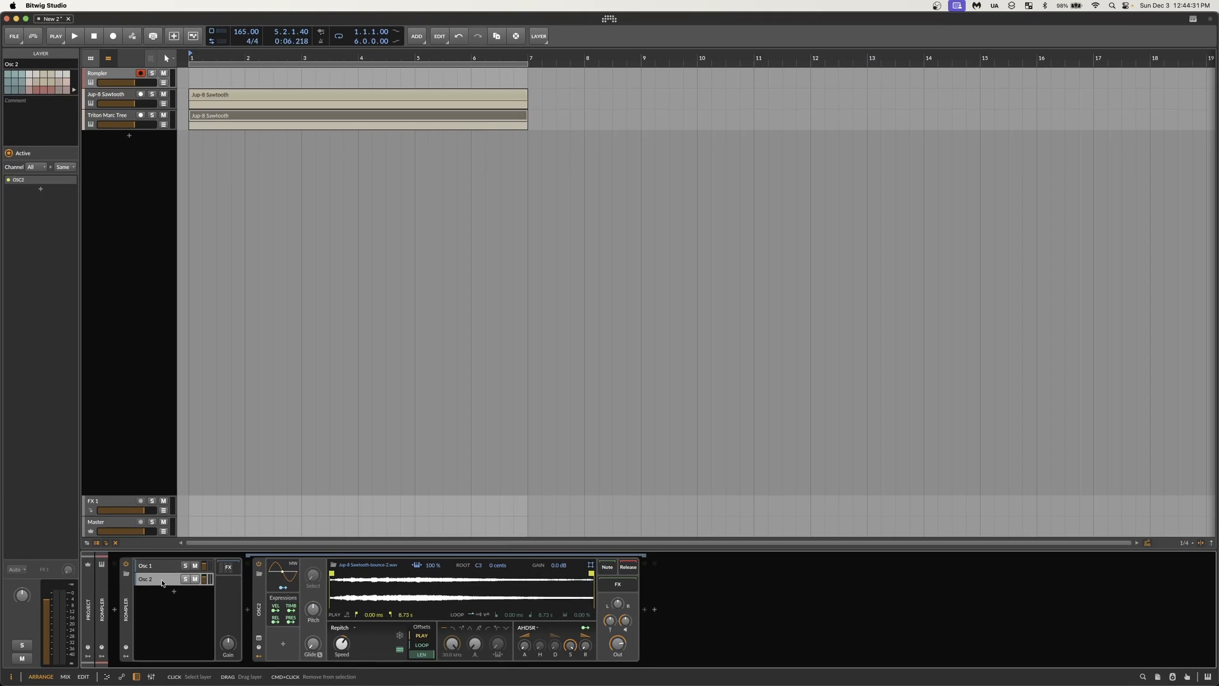
pyautogui.click(228, 567)
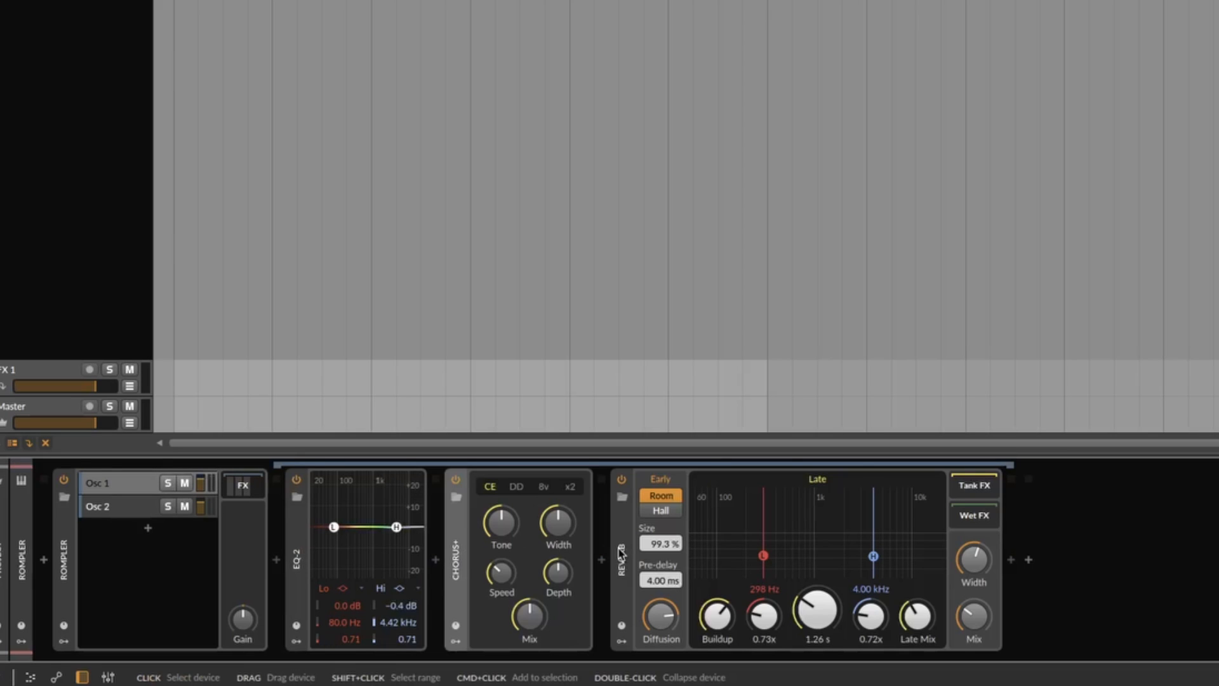
# Step: Mute the Osc 2 layer and loop the Osc 1 sample in a single direction from 1.33 s to 2.53 s
pyautogui.click(125, 494)
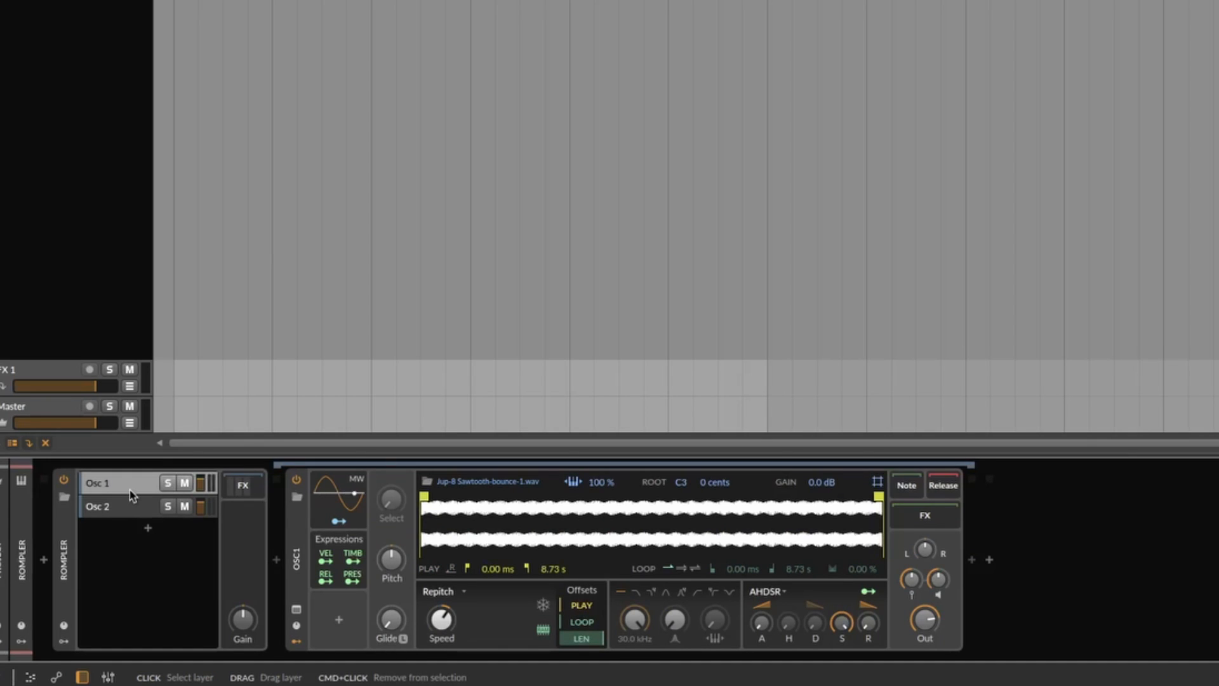
pyautogui.click(185, 505)
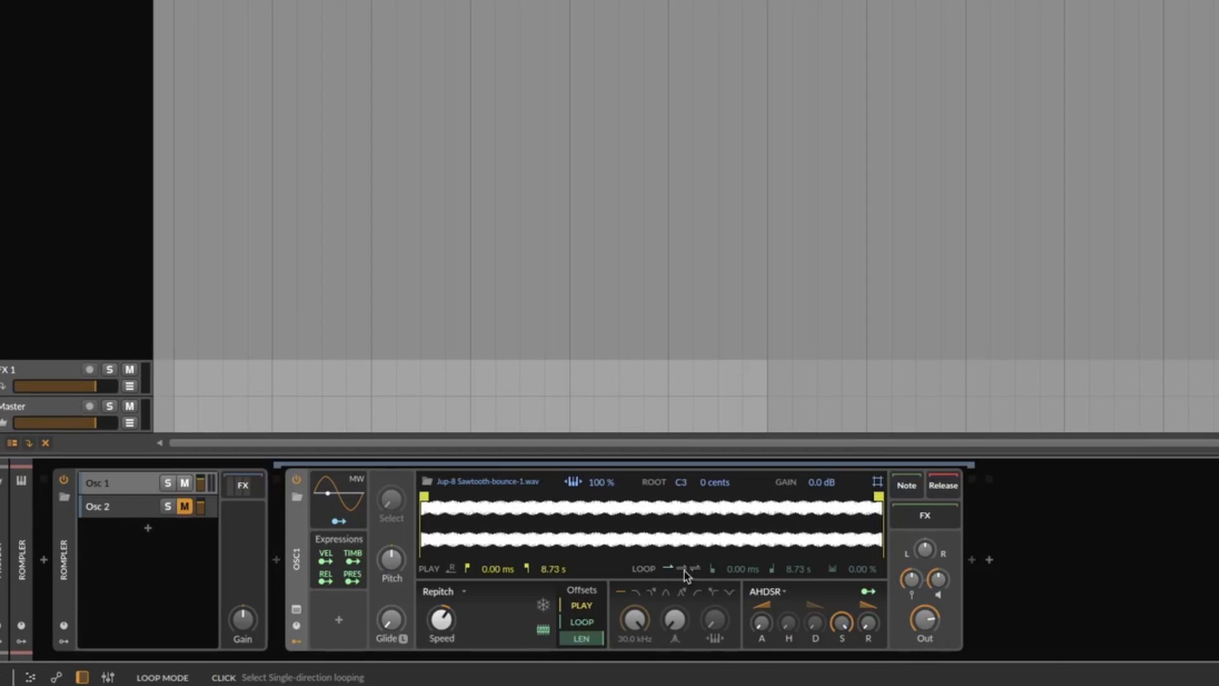
pyautogui.click(685, 572)
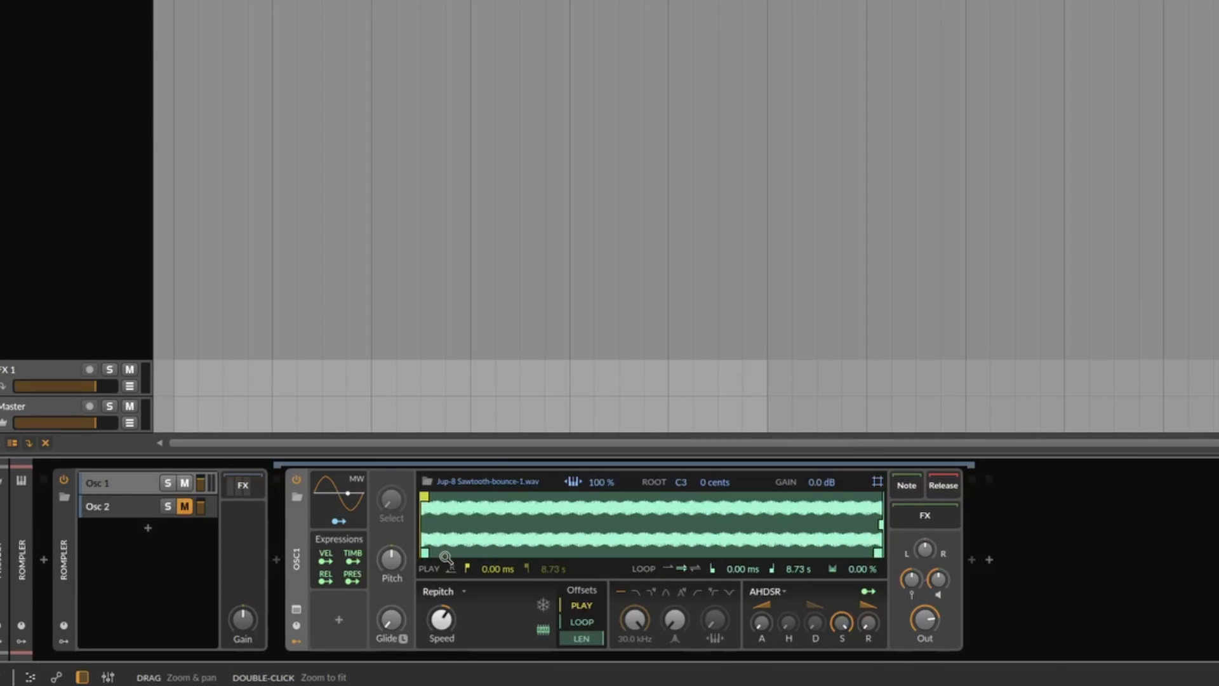
pyautogui.moveTo(425, 552); pyautogui.dragTo(494, 553)
pyautogui.moveTo(880, 544); pyautogui.dragTo(551, 546)
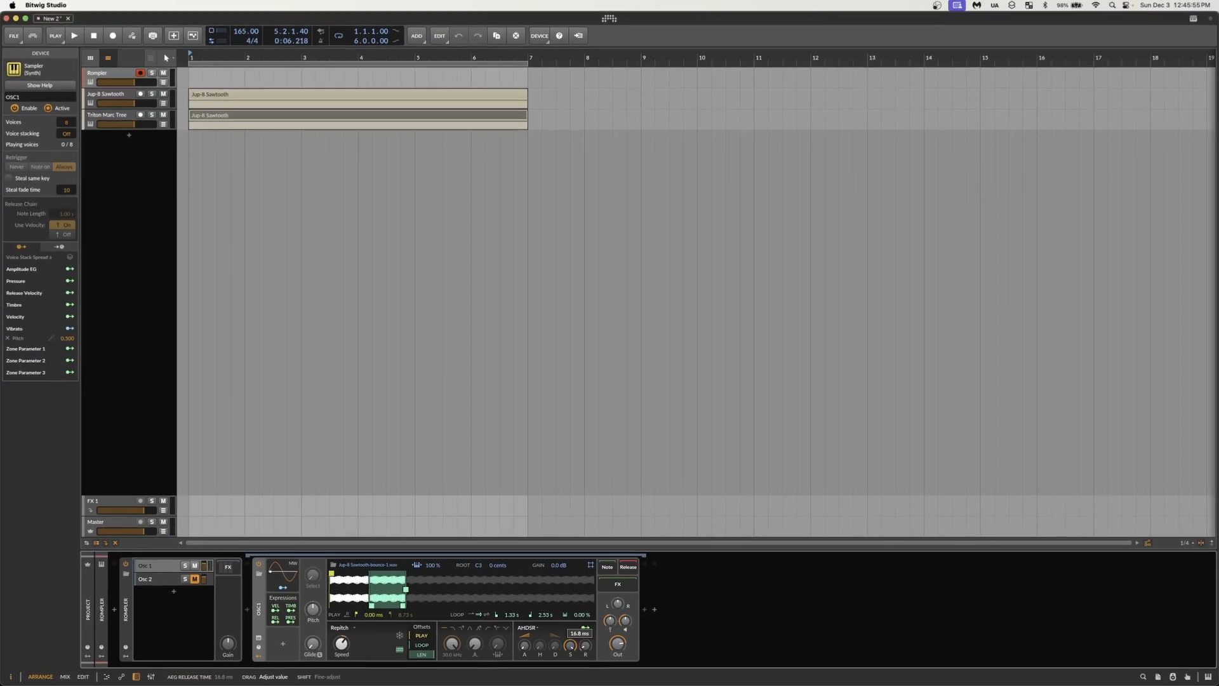
# Step: Enable the low-pass filter in the Osc 1 sampler and lower its cutoff frequency to 4.46 kHz
pyautogui.moveTo(677, 638); pyautogui.dragTo(628, 602)
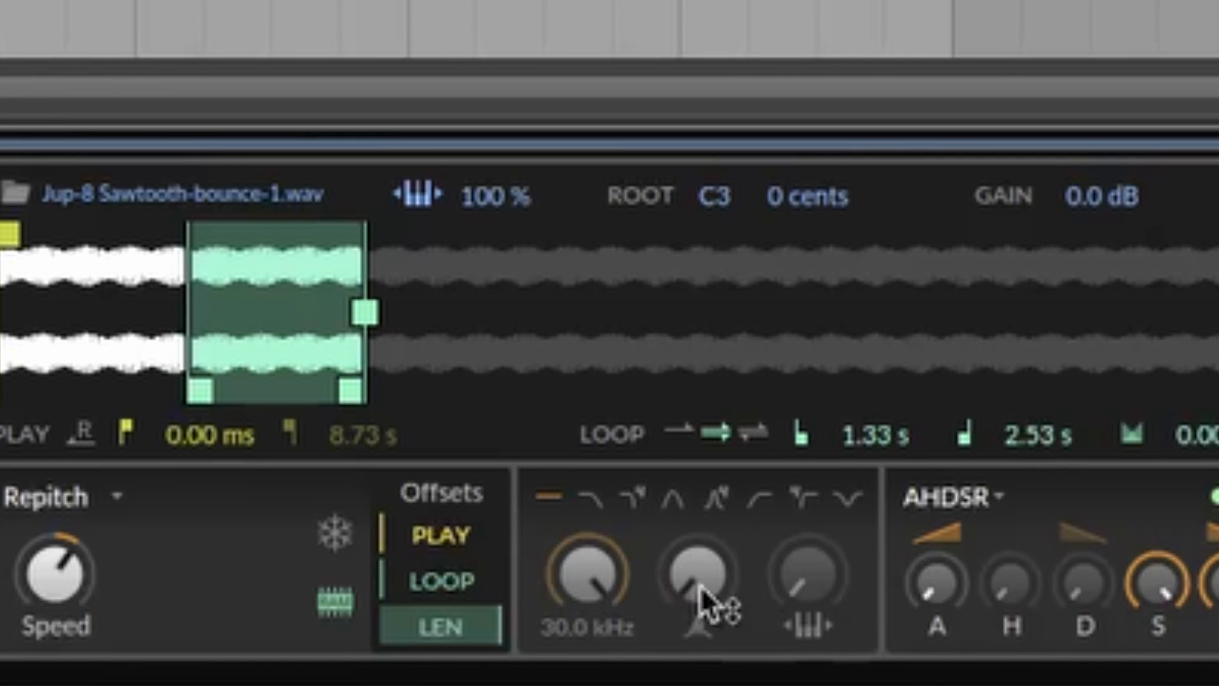
pyautogui.click(597, 515)
pyautogui.moveTo(588, 575); pyautogui.dragTo(620, 579)
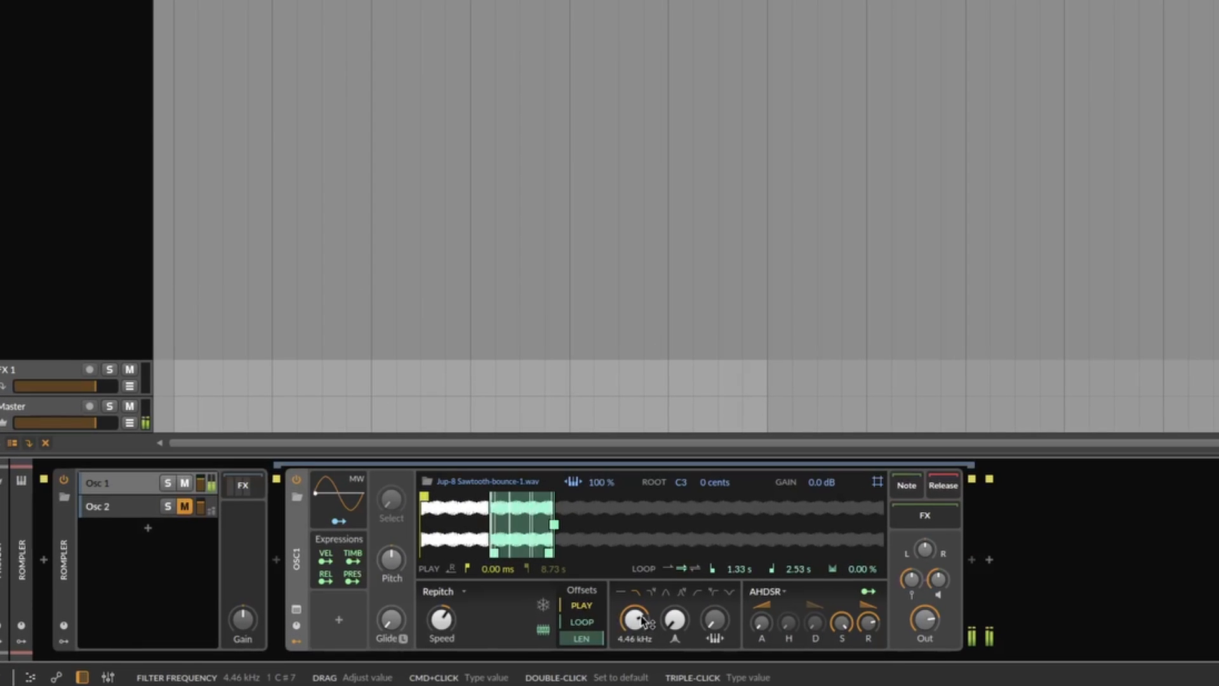
# Step: Use the 8v mode for the Rompler's Chorus+ and raise the Rompler track's mixer volume to -1.1 dB
pyautogui.click(240, 485)
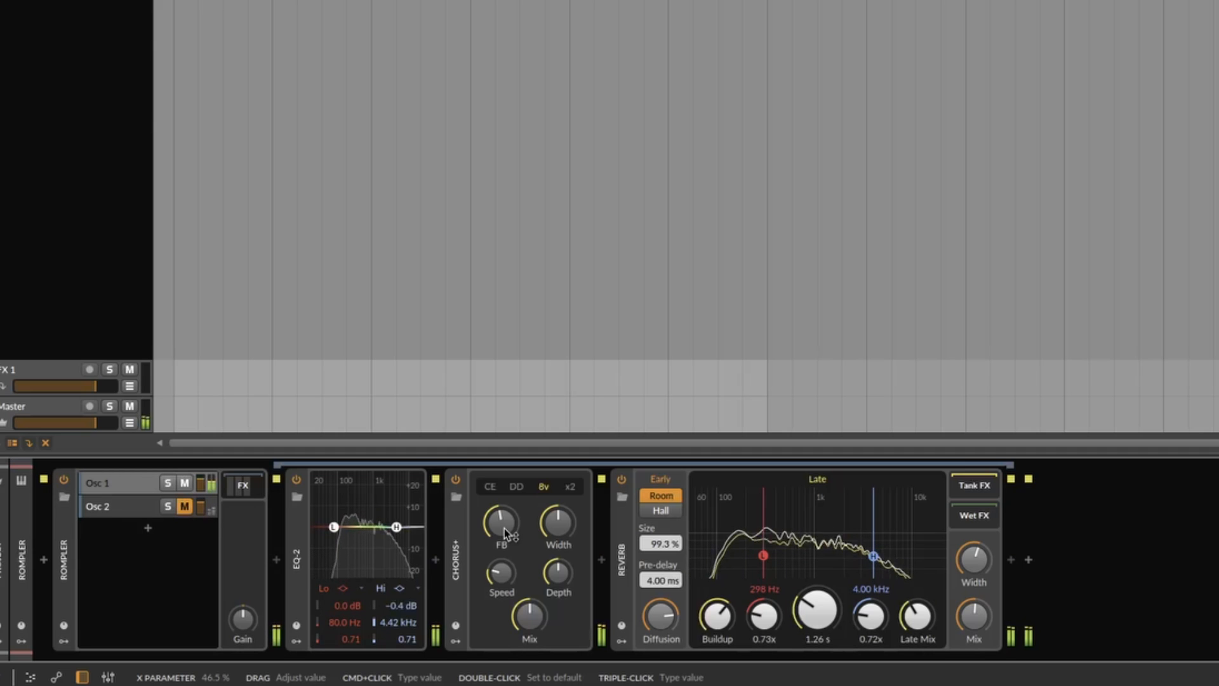
pyautogui.press('m')
pyautogui.press('Tab')
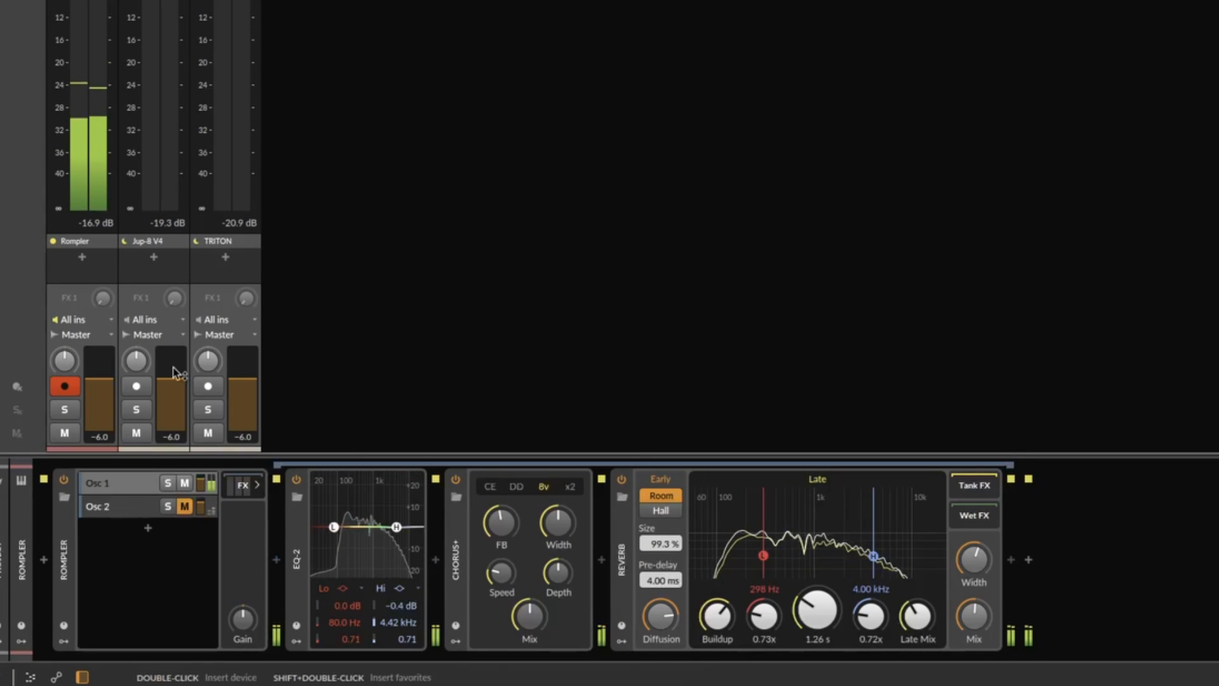
pyautogui.moveTo(100, 384); pyautogui.dragTo(99, 371)
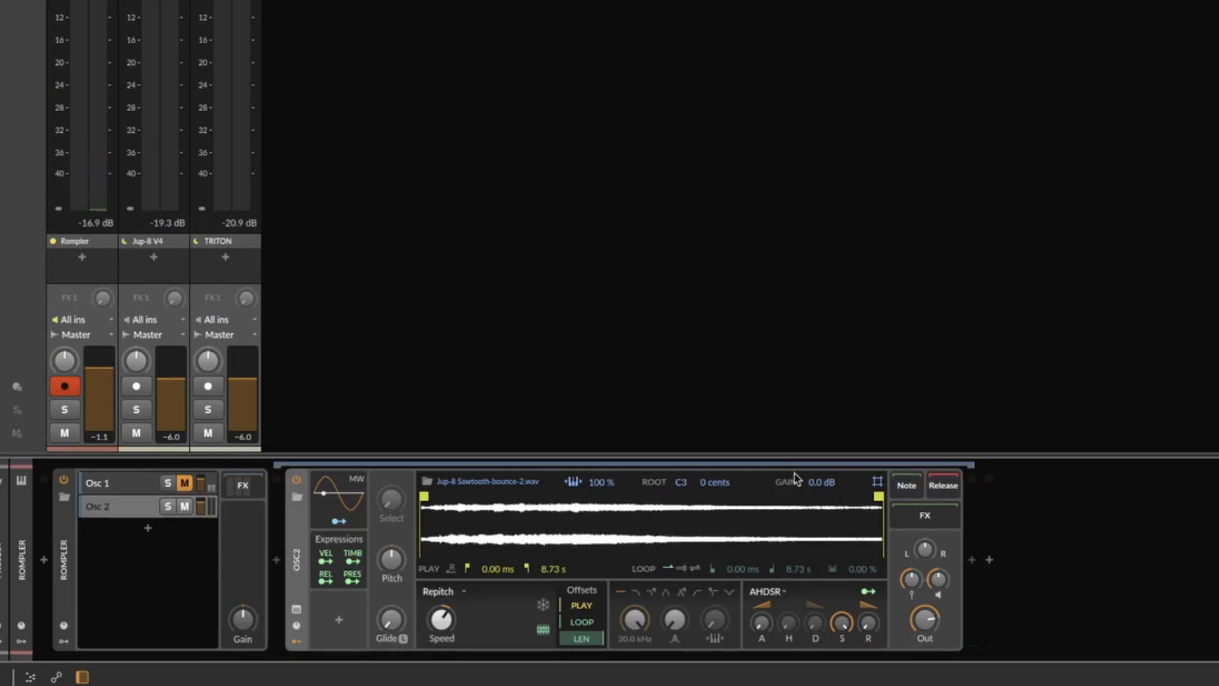
# Step: Raise the Osc 2 sample's gain to +6.1 dB and unmute the Osc 1 layer
pyautogui.moveTo(820, 482); pyautogui.dragTo(820, 461)
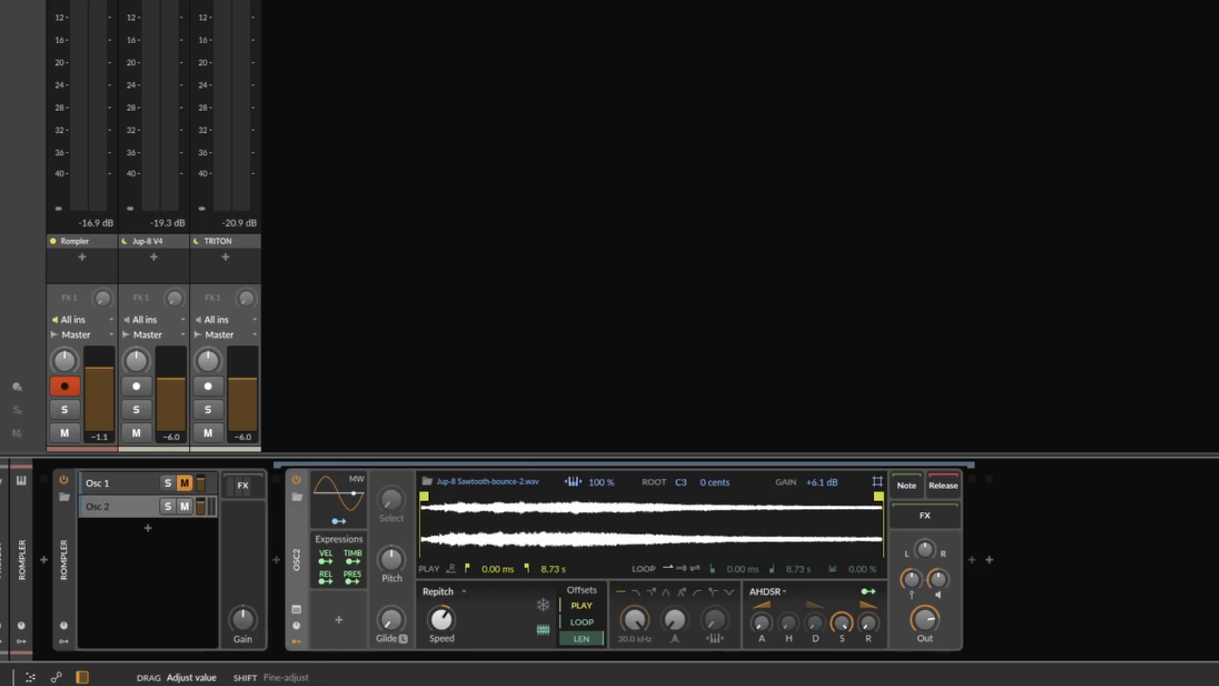
pyautogui.click(186, 483)
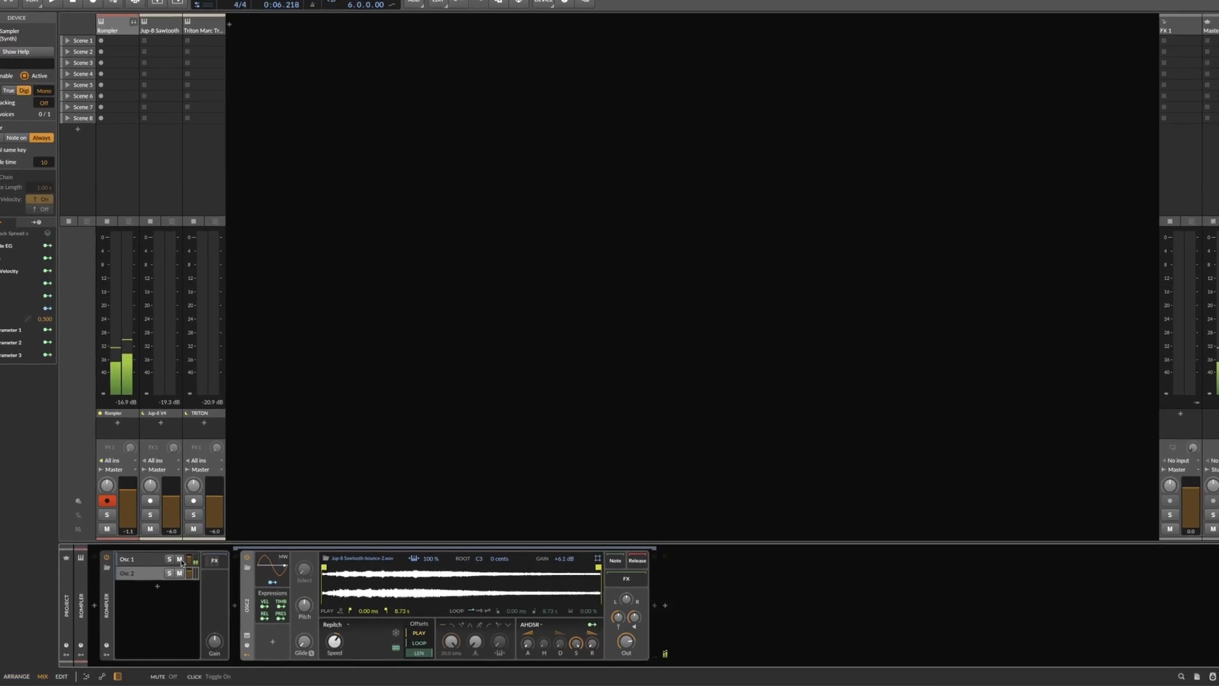
# Step: Insert a Delay-2 device in the Osc 2 sampler's FX chain
pyautogui.click(733, 514)
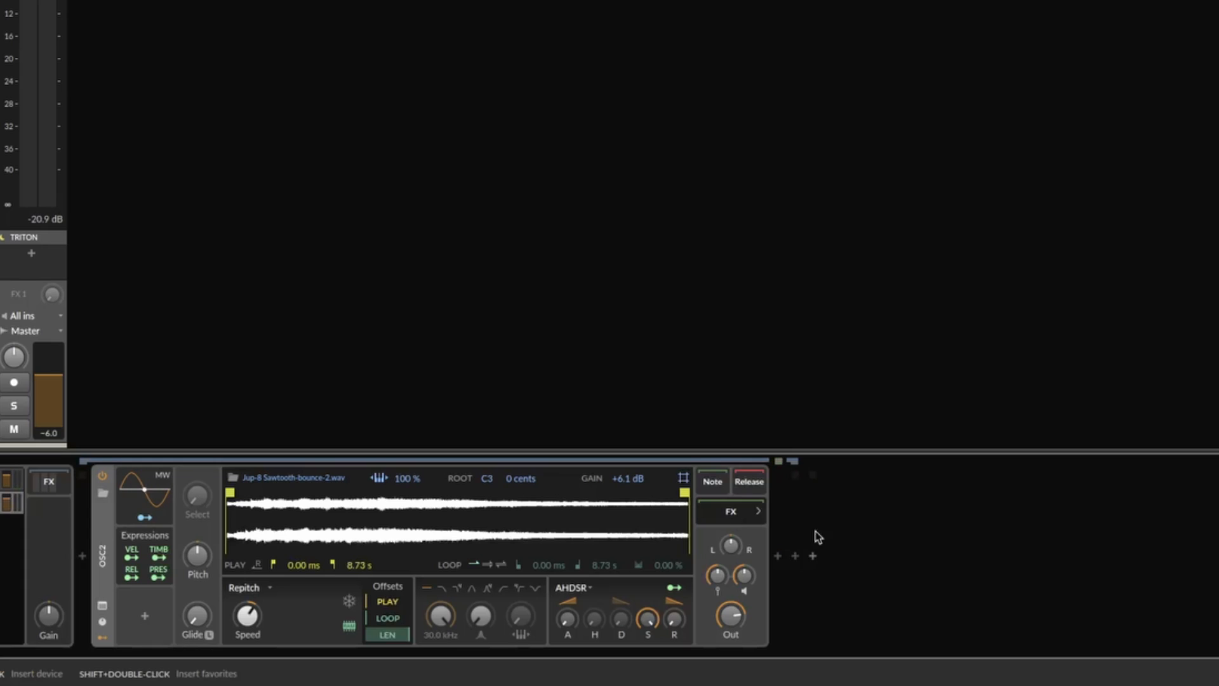
pyautogui.click(781, 556)
pyautogui.write('l')
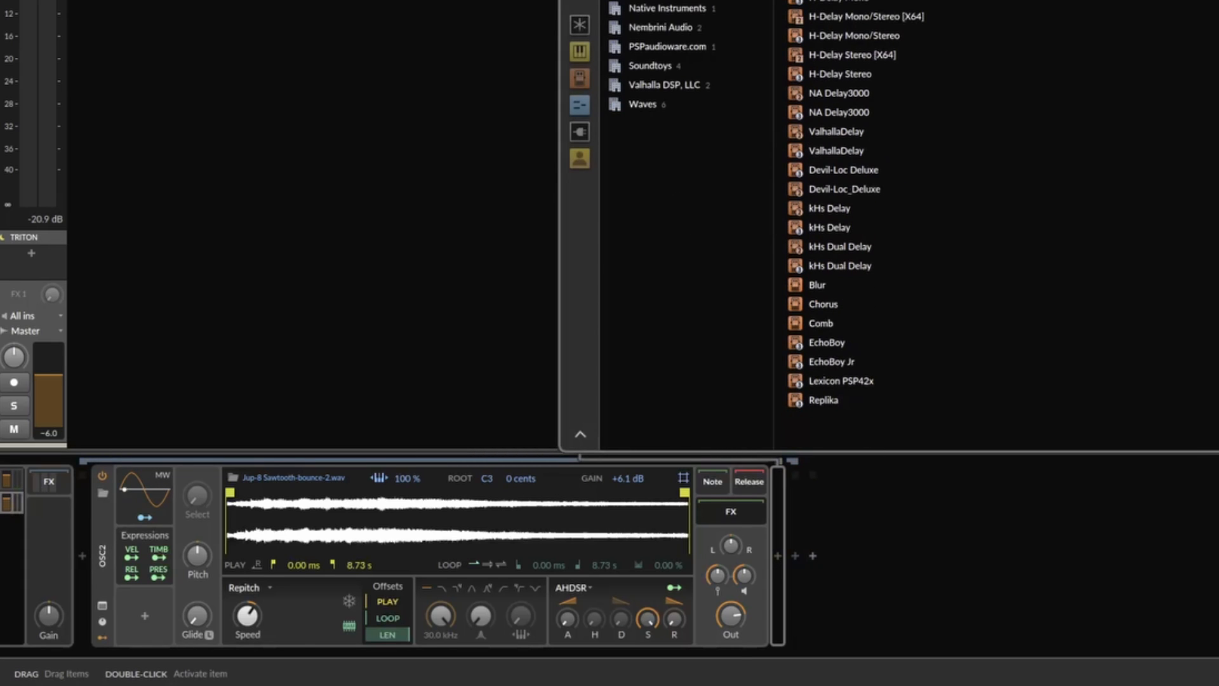
pyautogui.press('Return')
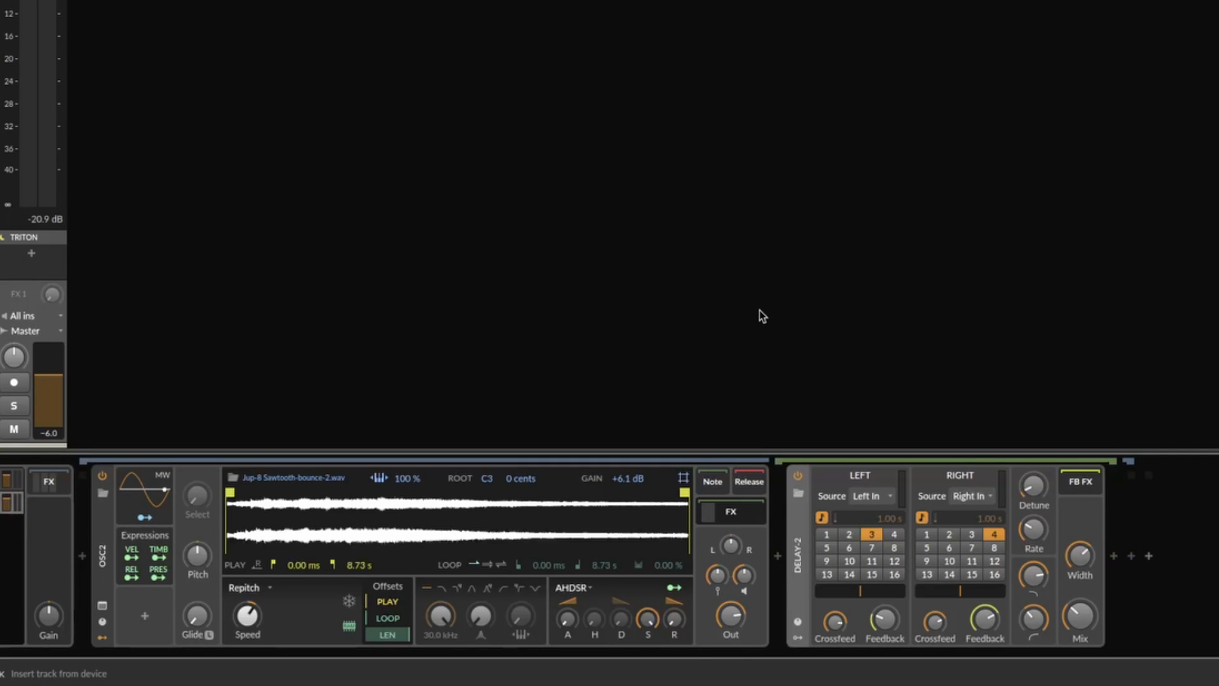
# Step: Set the Delay-2 mix to 40.5 % and its left delay time to 10
pyautogui.moveTo(1079, 617); pyautogui.dragTo(1079, 600)
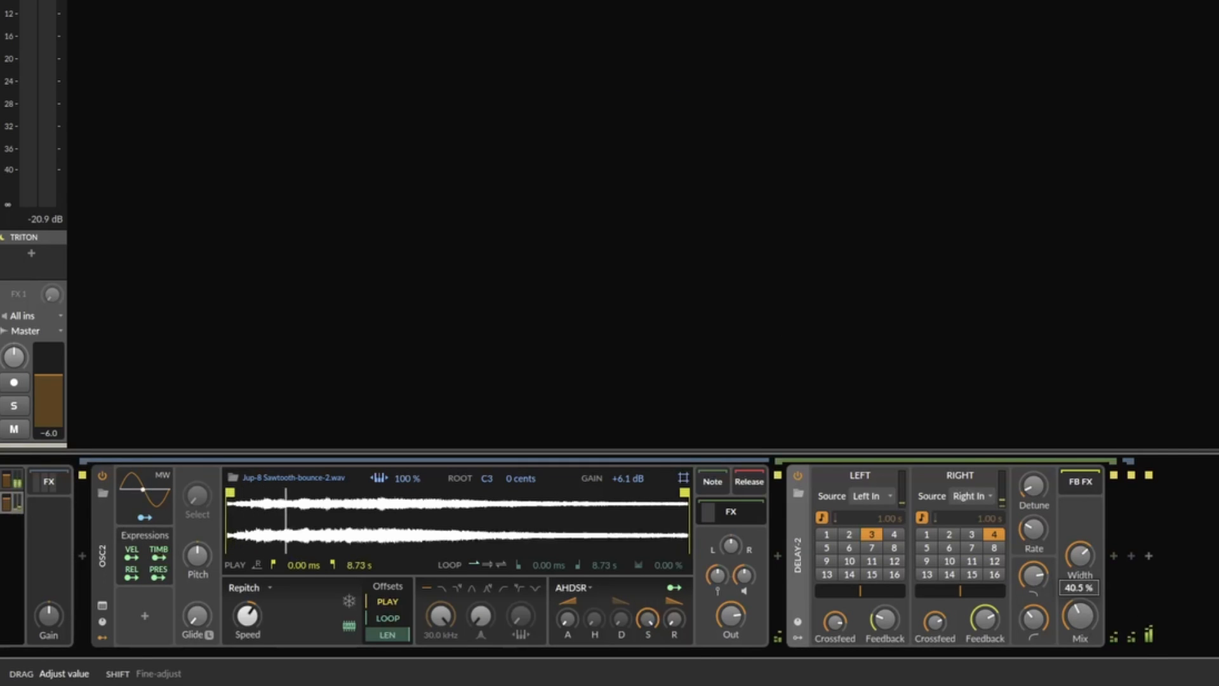
pyautogui.click(849, 562)
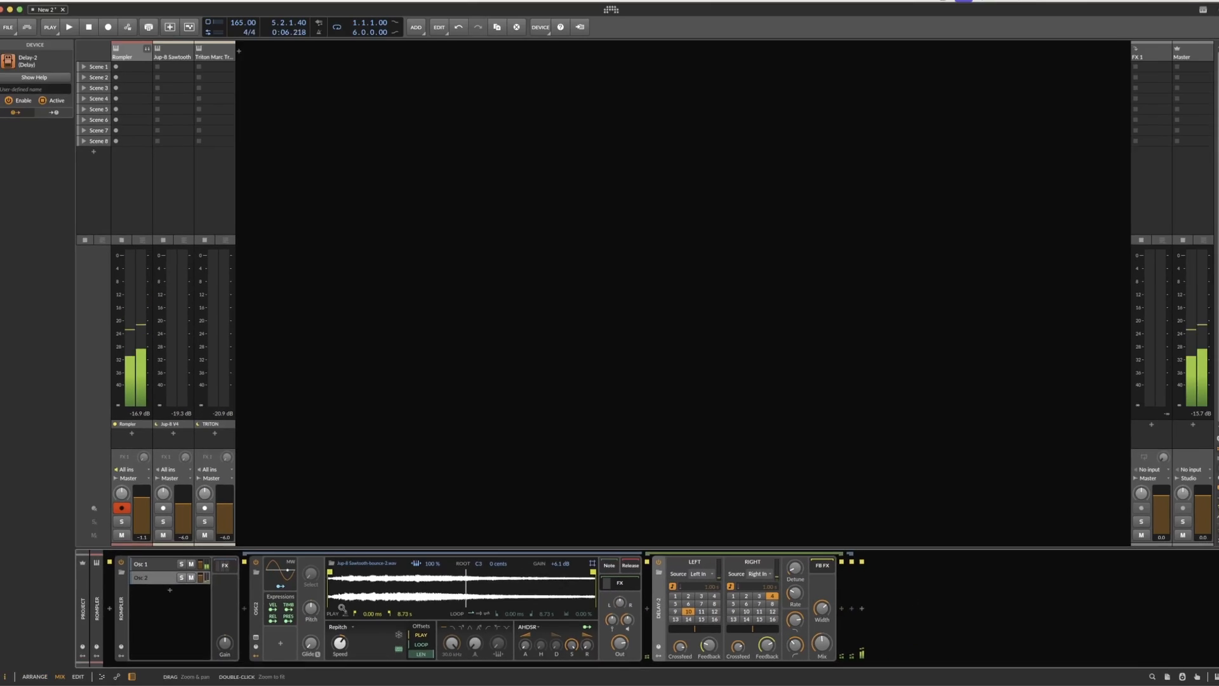
# Step: Raise the Osc 2 sampler's Pitch slightly
pyautogui.moveTo(198, 556); pyautogui.dragTo(198, 551)
pyautogui.moveTo(312, 599); pyautogui.dragTo(316, 595)
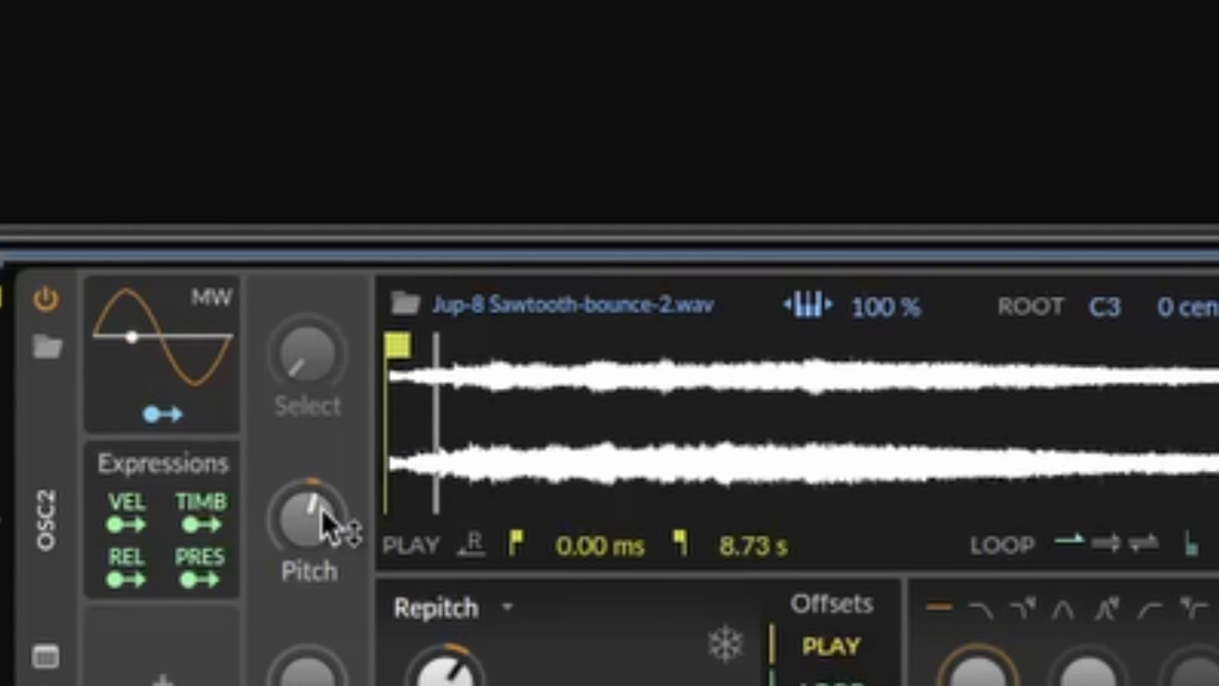
# Step: Return the Osc 2 sampler's Pitch to centre and switch its sample to ping-pong looping
pyautogui.moveTo(318, 513)
pyautogui.mouseDown()
pyautogui.moveTo(318, 499)
pyautogui.moveTo(321, 510)
pyautogui.mouseUp()
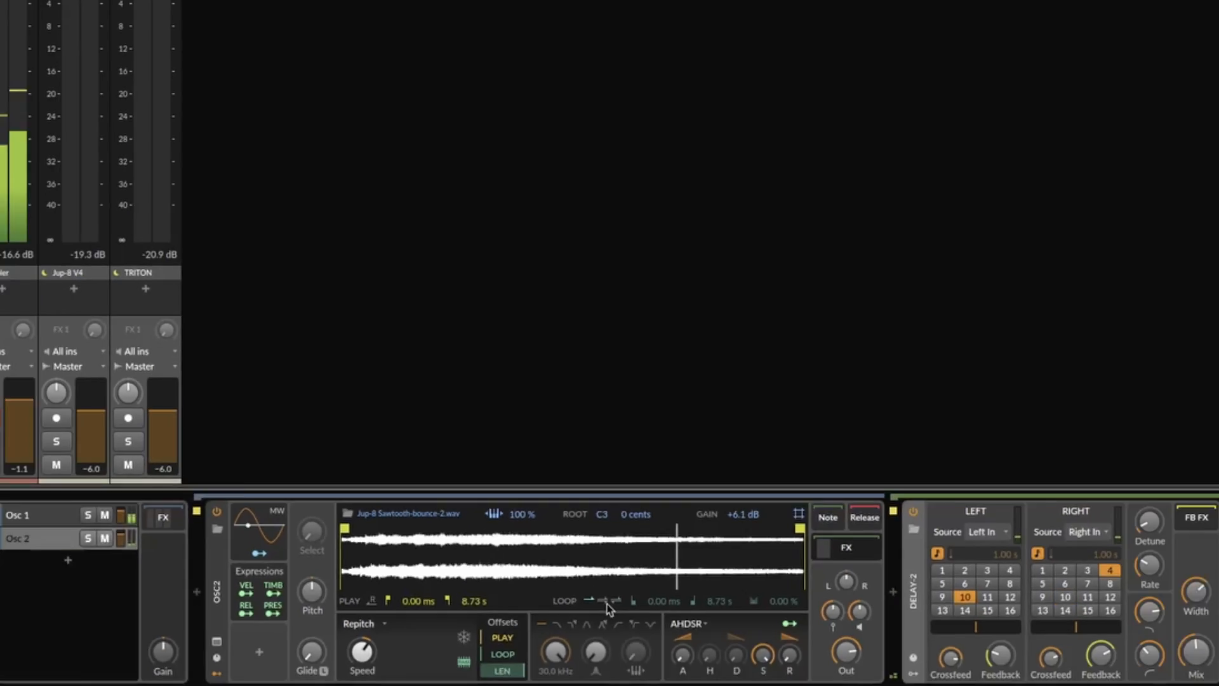
pyautogui.click(1144, 544)
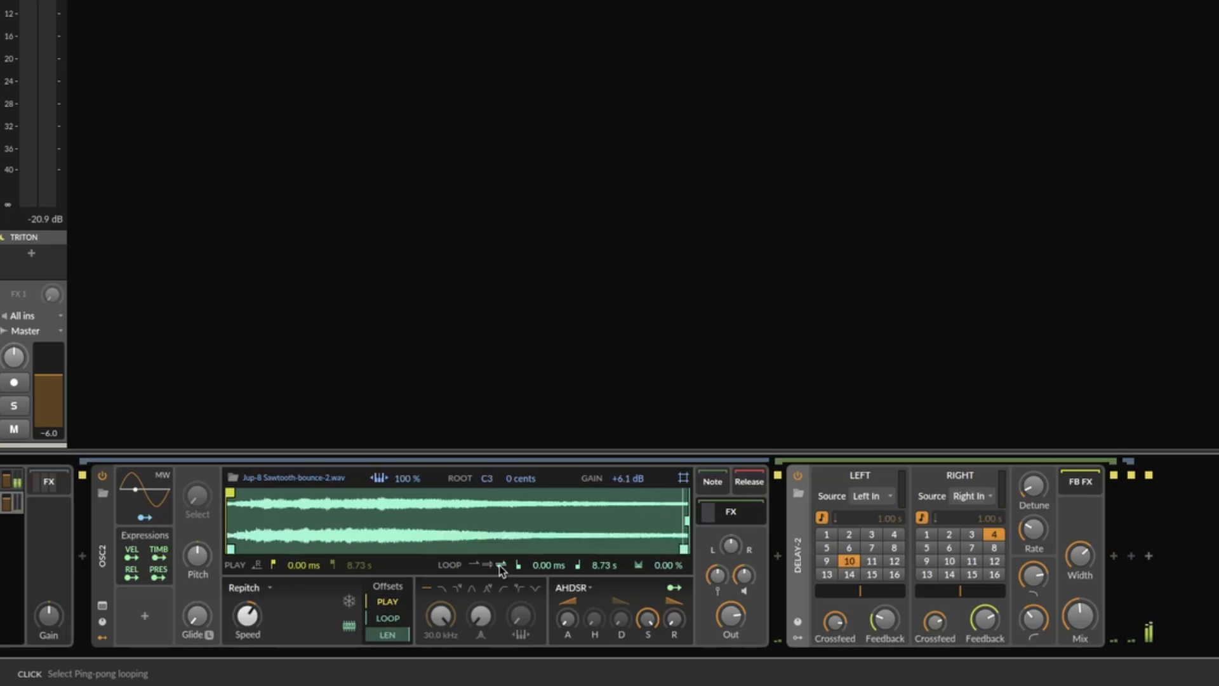
# Step: Lengthen the release of Osc 2's AHDSR envelope and raise its attack to somewhat more than 100 ms
pyautogui.moveTo(674, 621)
pyautogui.mouseDown()
pyautogui.moveTo(675, 590)
pyautogui.moveTo(681, 620)
pyautogui.mouseUp()
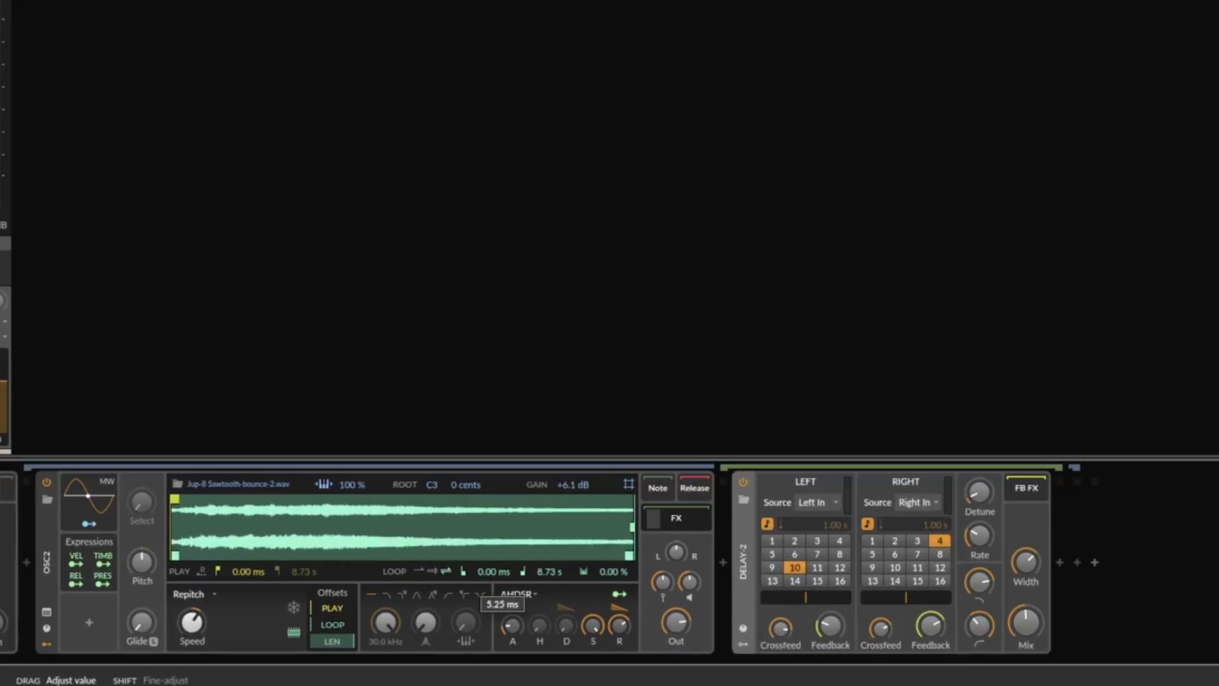
pyautogui.moveTo(512, 625); pyautogui.dragTo(511, 597)
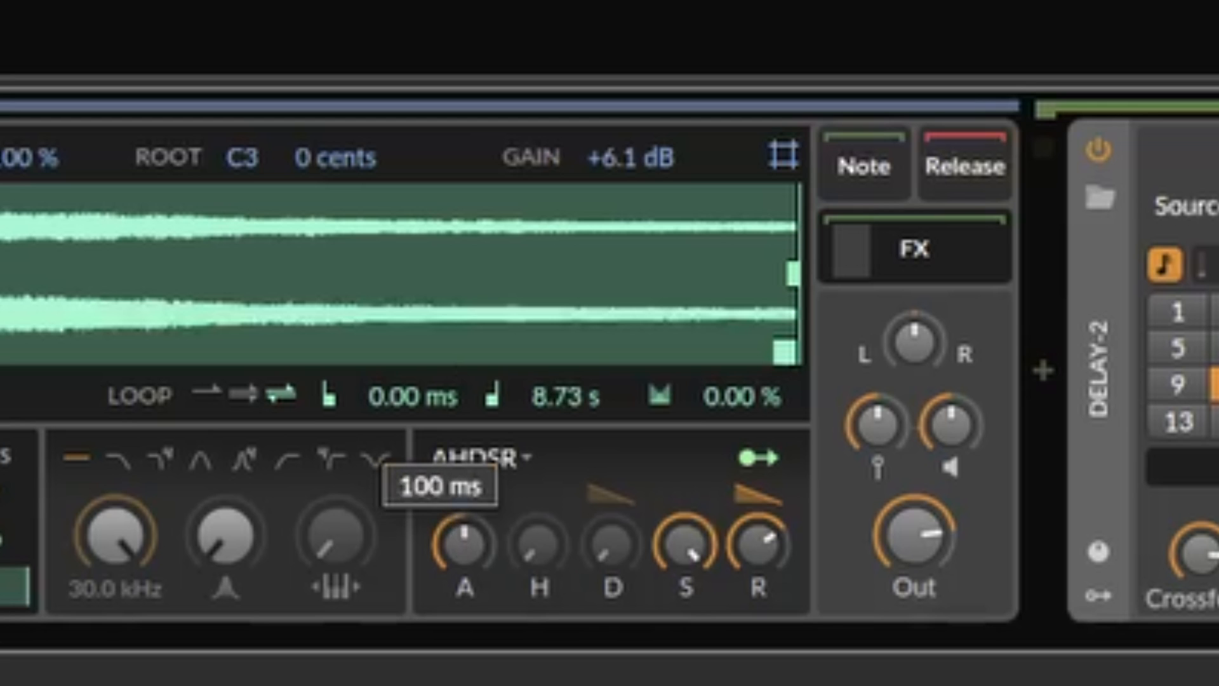
pyautogui.moveTo(473, 558); pyautogui.dragTo(473, 540)
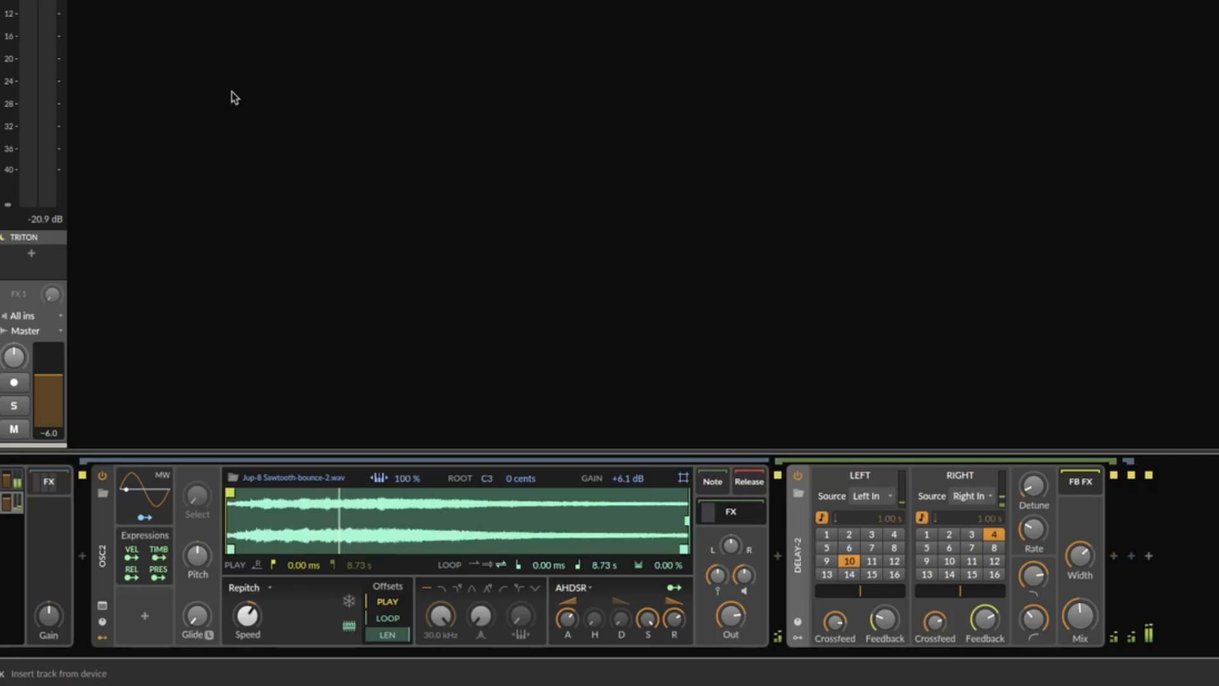
# Step: Expand the Rompler track in the mixer to show its Osc 1 and Osc 2 layer channels
pyautogui.click(2, 89)
pyautogui.hscroll(-2, 1, 236)
pyautogui.click(1, 237)
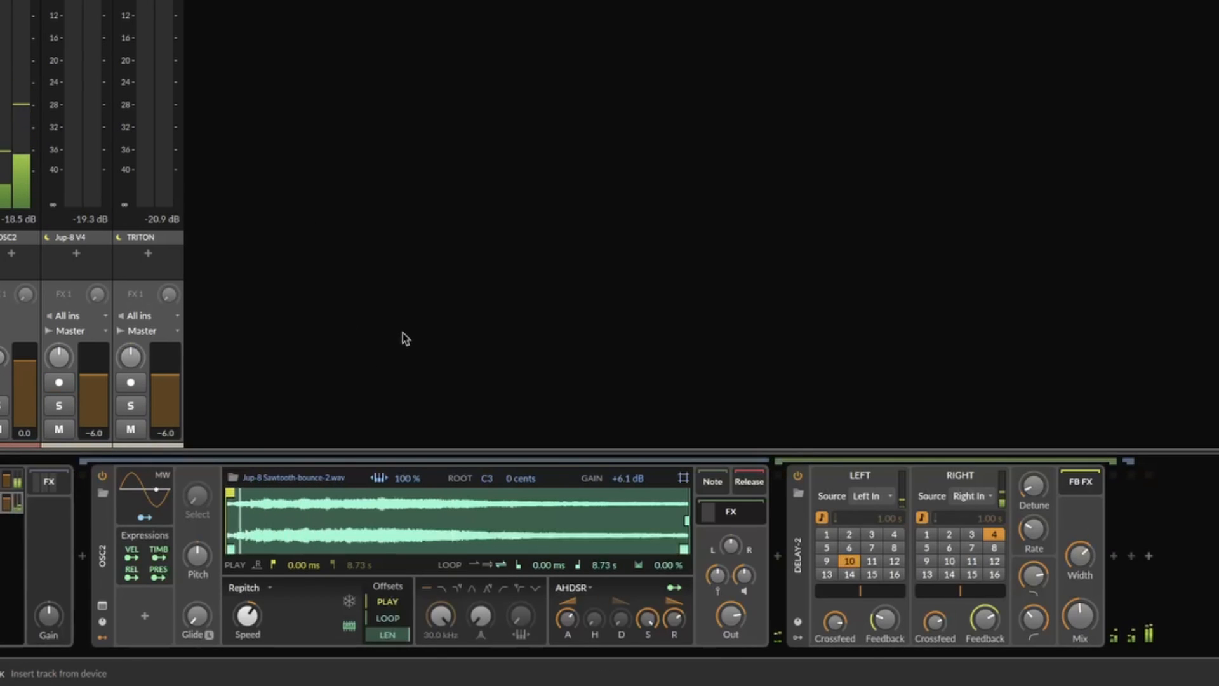
# Step: Add an LFO modulator to the Osc 2 sampler and route it lightly to the sampler's panning
pyautogui.click(145, 624)
pyautogui.write('lf')
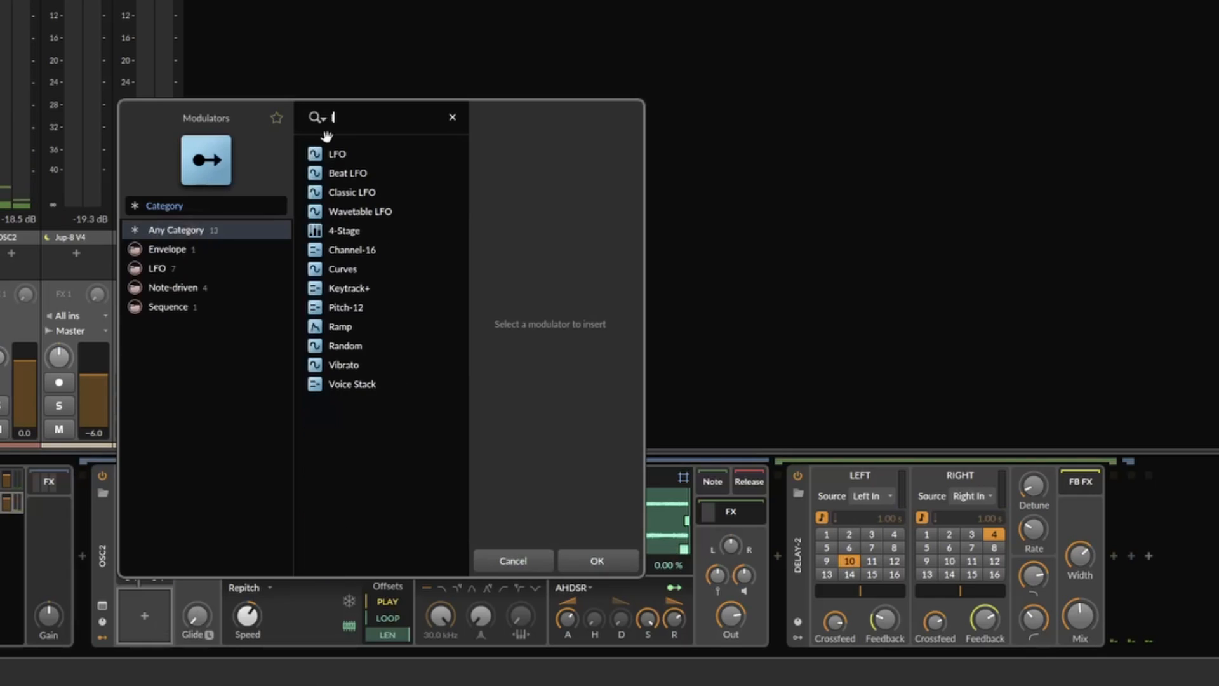
pyautogui.doubleClick(351, 154)
pyautogui.click(200, 645)
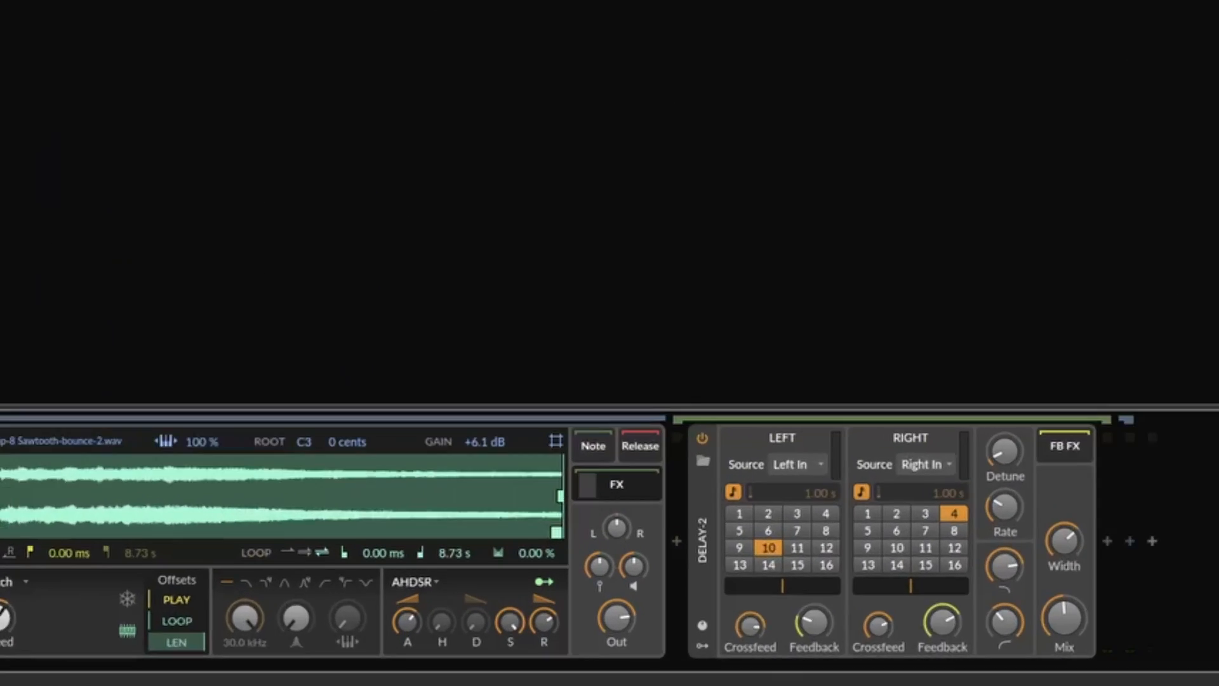
pyautogui.moveTo(706, 569); pyautogui.dragTo(707, 567)
pyautogui.moveTo(583, 370); pyautogui.dragTo(583, 343)
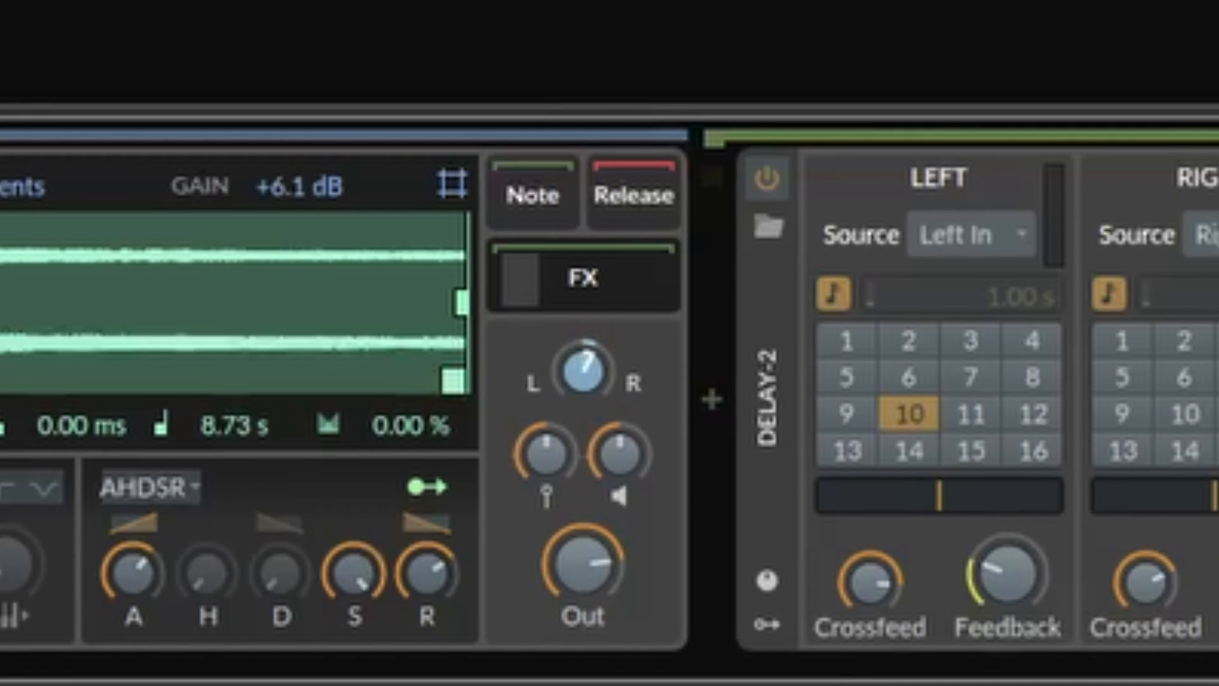
pyautogui.press('Escape')
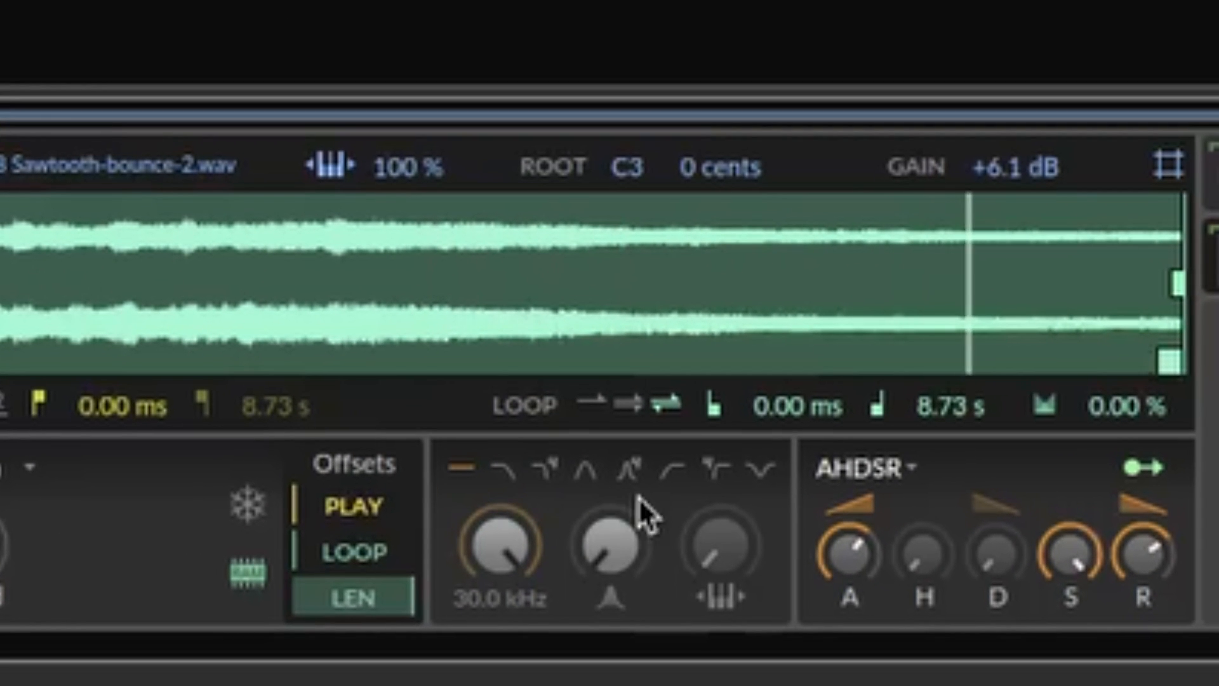
# Step: Apply a high-pass filter at 2.58 kHz to Osc 2 with raised resonance, and let the LFO modulate its cutoff
pyautogui.moveTo(508, 549); pyautogui.dragTo(508, 603)
pyautogui.moveTo(610, 546)
pyautogui.mouseDown()
pyautogui.moveTo(610, 498)
pyautogui.moveTo(607, 530)
pyautogui.mouseUp()
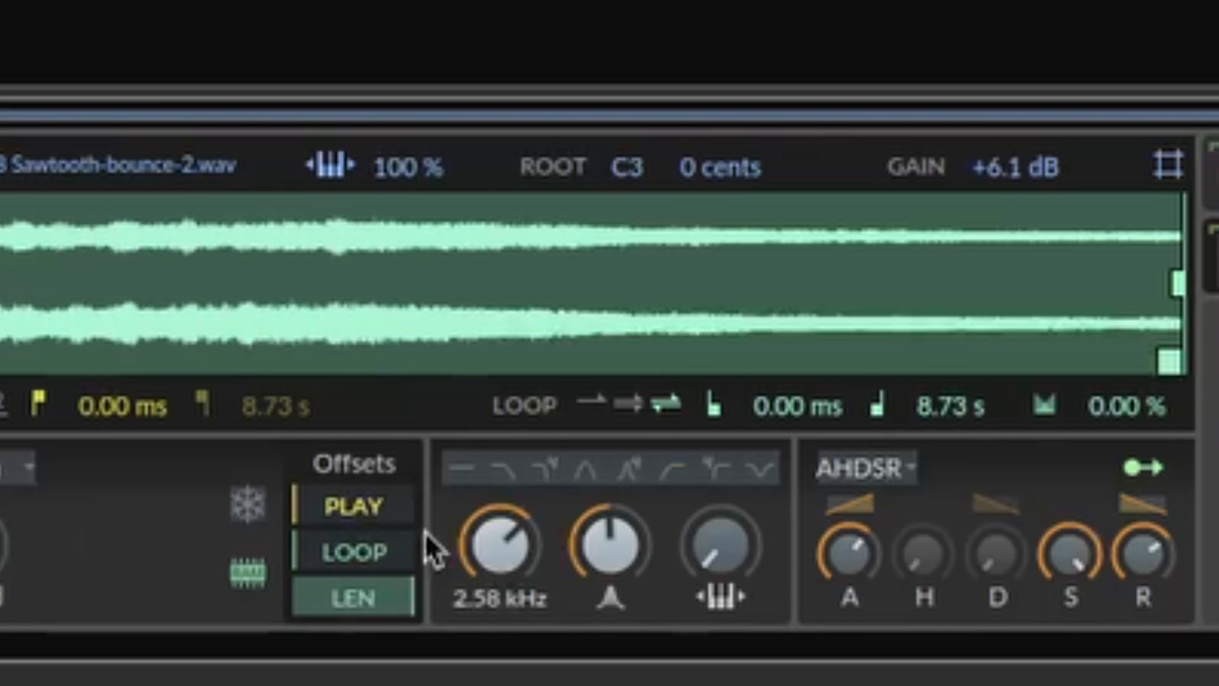
pyautogui.moveTo(525, 572); pyautogui.dragTo(525, 533)
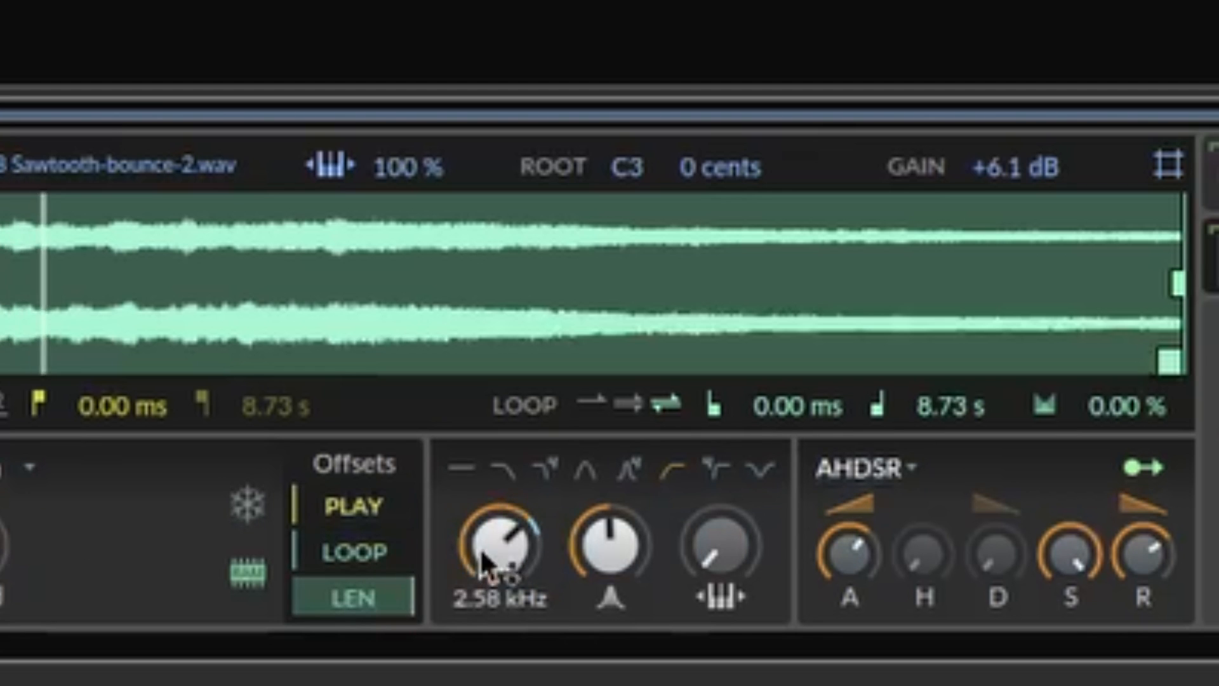
pyautogui.moveTo(648, 544); pyautogui.dragTo(653, 536)
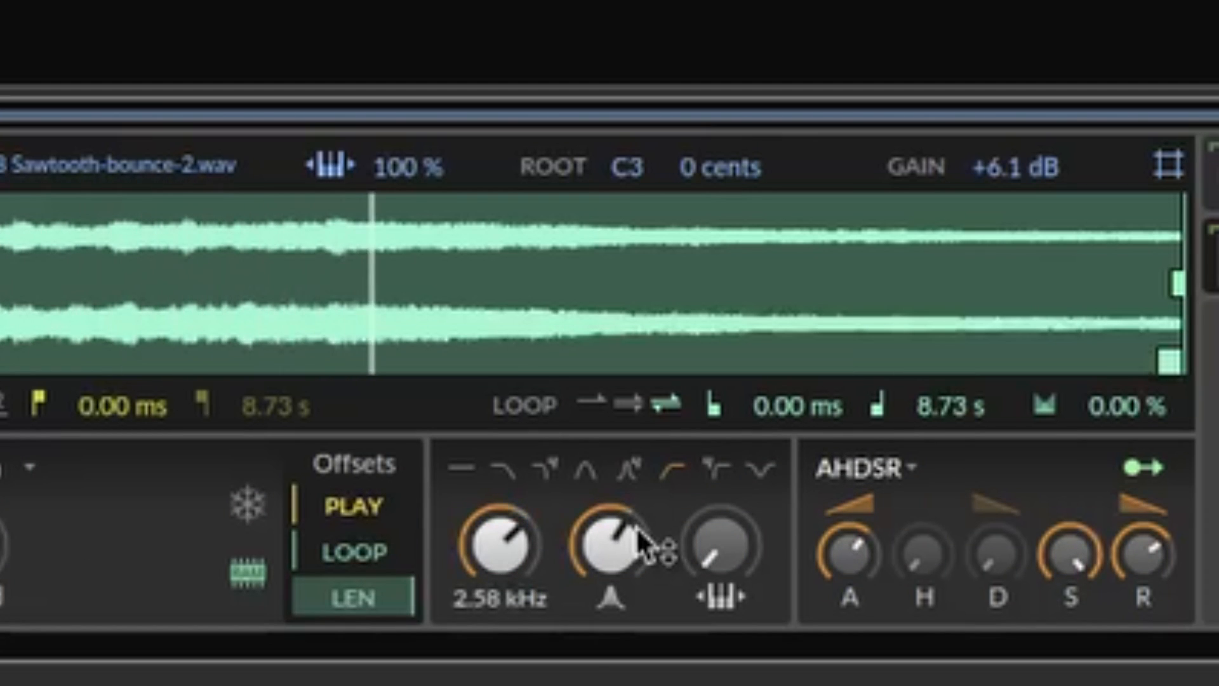
# Step: Shorten the Osc 2 sample's loop to 6.86 s
pyautogui.moveTo(1162, 363); pyautogui.dragTo(895, 358)
pyautogui.click(630, 403)
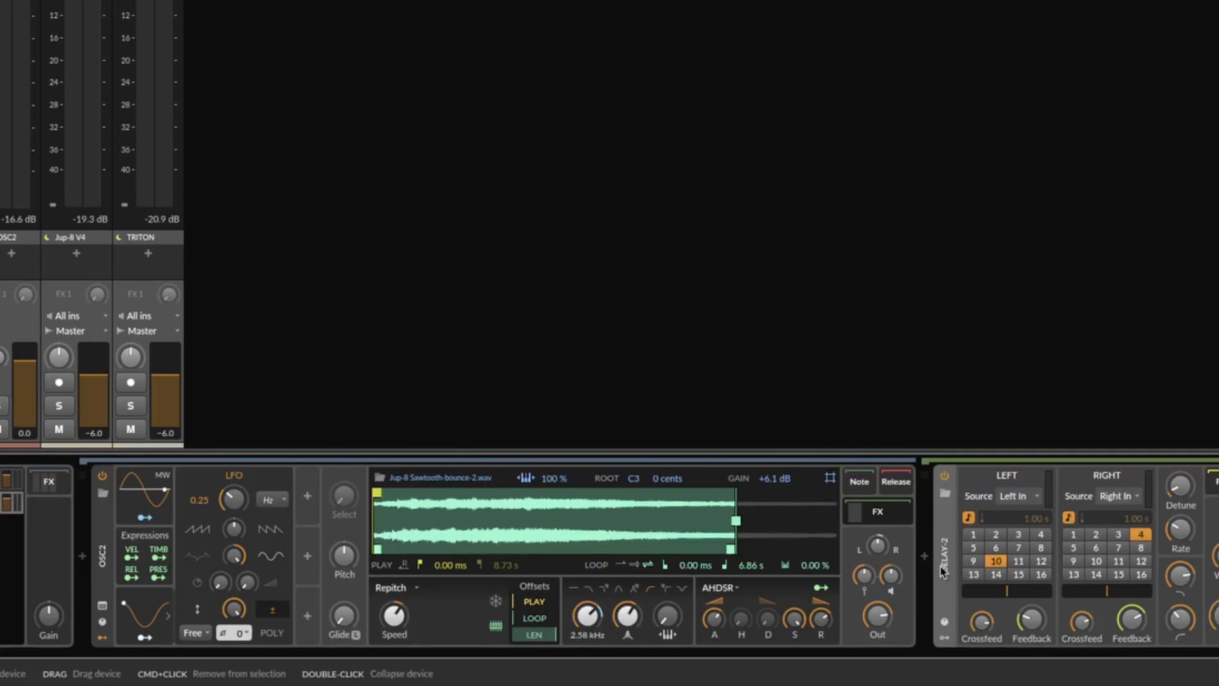
# Step: Insert a Pitch Shifter ahead of Delay-2 in Osc 2's FX chain and set its shift to 1.43 st
pyautogui.click(925, 556)
pyautogui.write('ha')
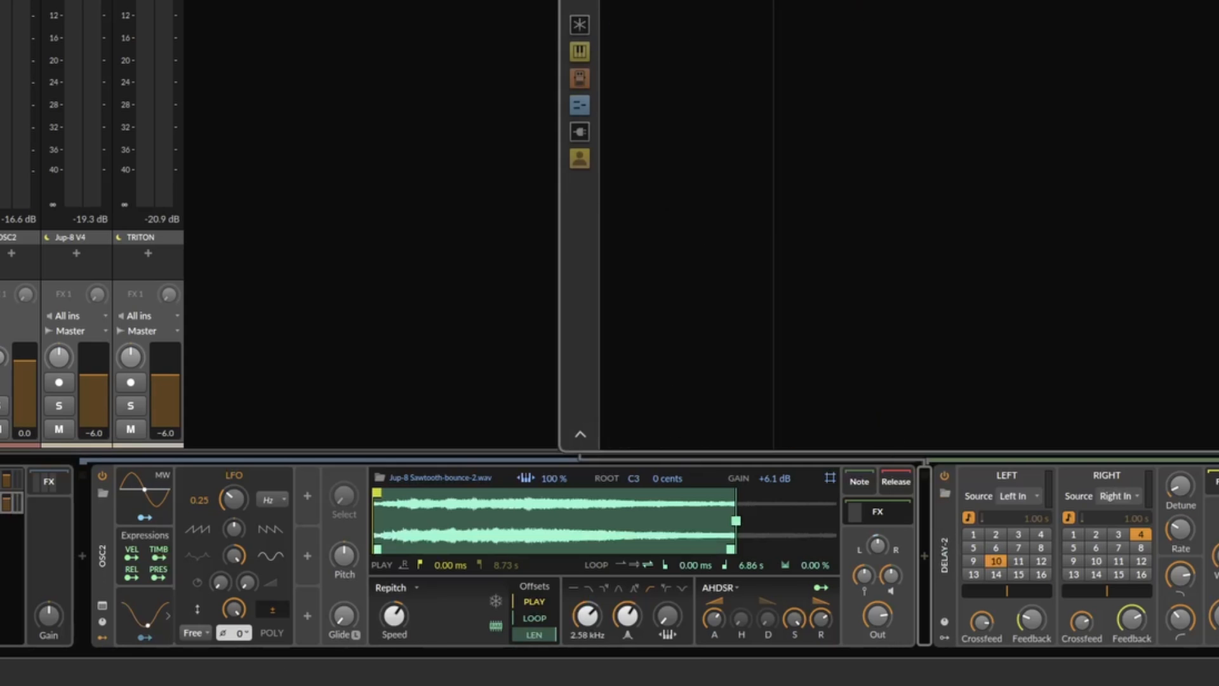
pyautogui.press('Return')
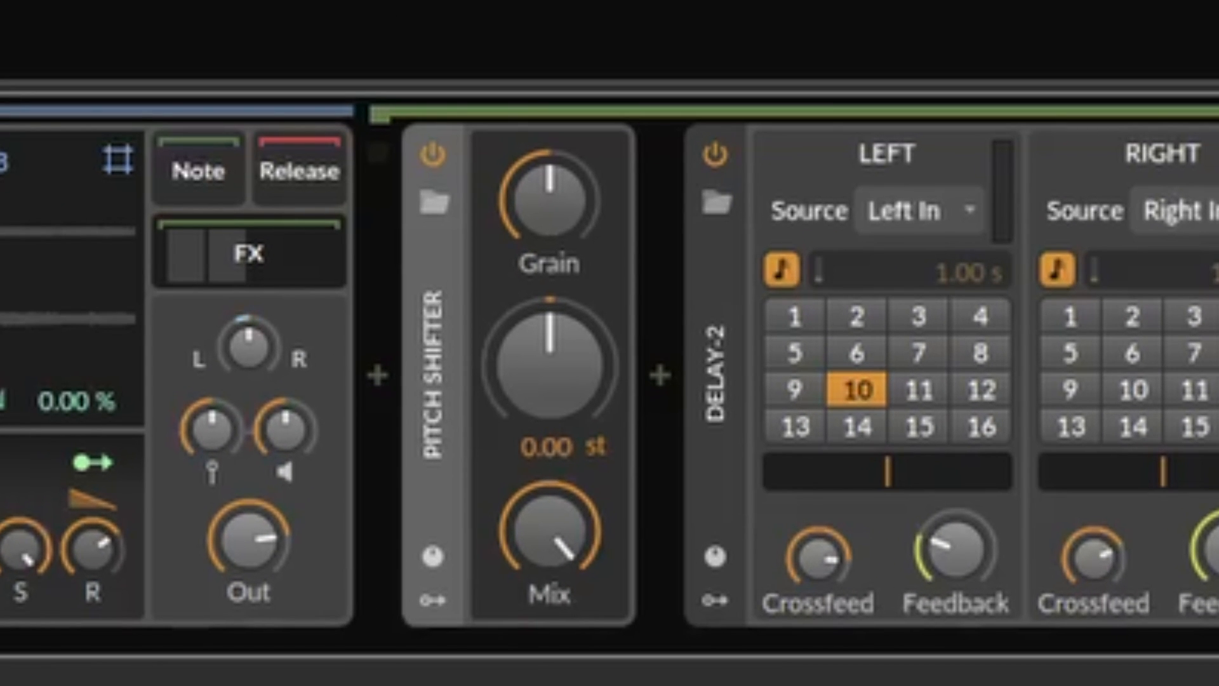
pyautogui.moveTo(506, 327); pyautogui.dragTo(550, 294)
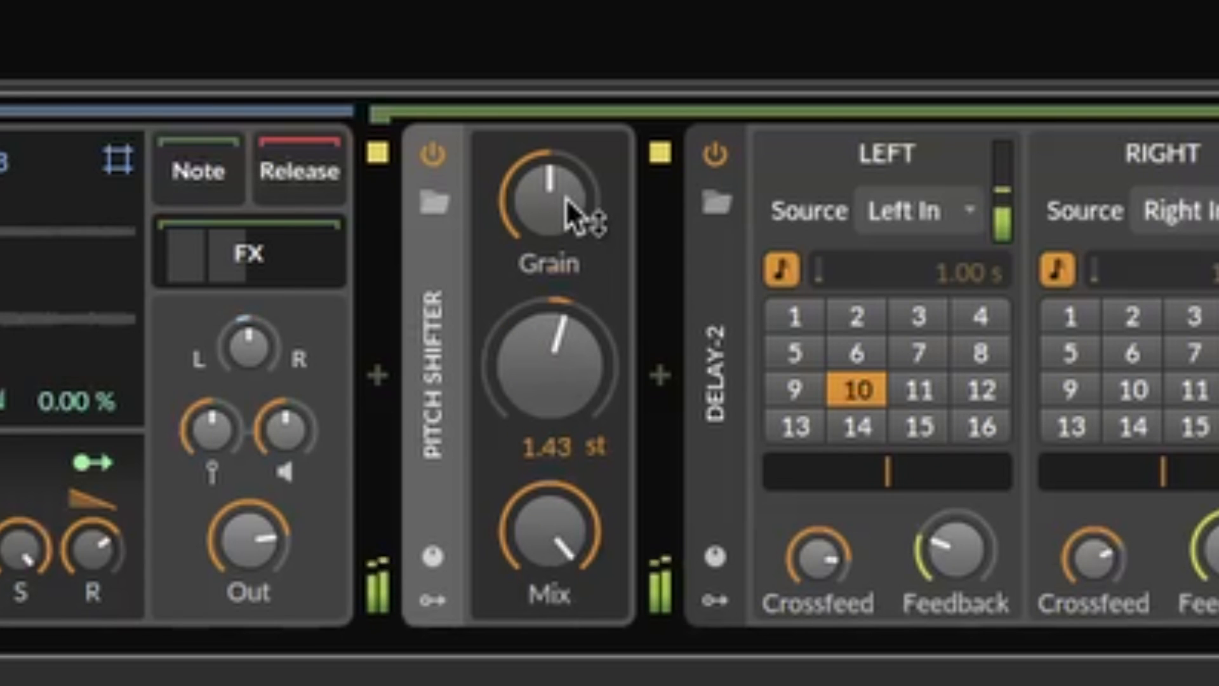
# Step: Add an LFO modulator to the Pitch Shifter and map it to the pitch shift amount
pyautogui.click(436, 601)
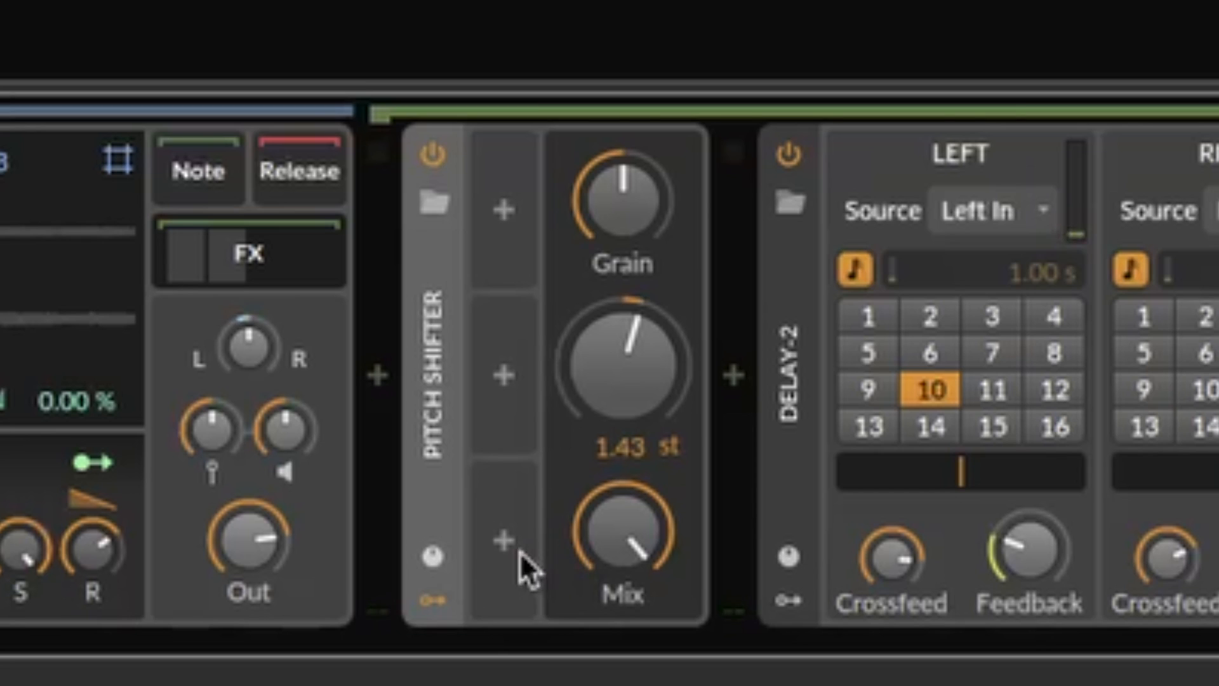
pyautogui.click(523, 555)
pyautogui.write('lfo')
pyautogui.press('Down')
pyautogui.press('Return')
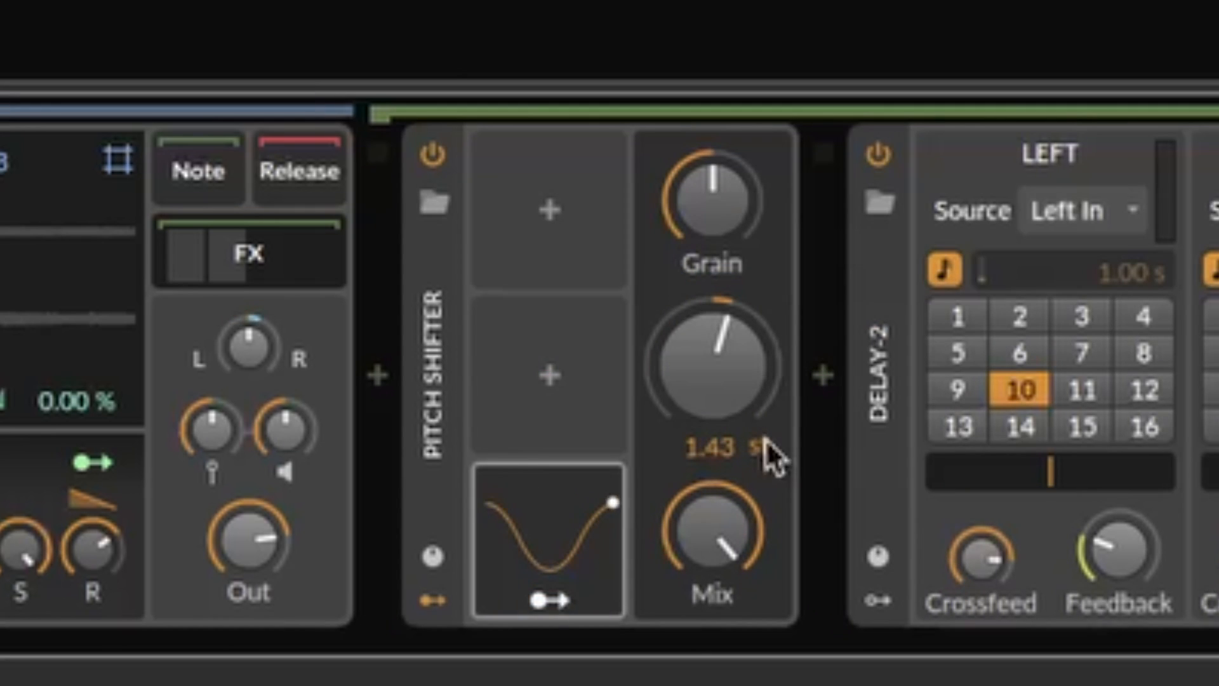
pyautogui.click(537, 601)
pyautogui.moveTo(713, 369); pyautogui.dragTo(713, 311)
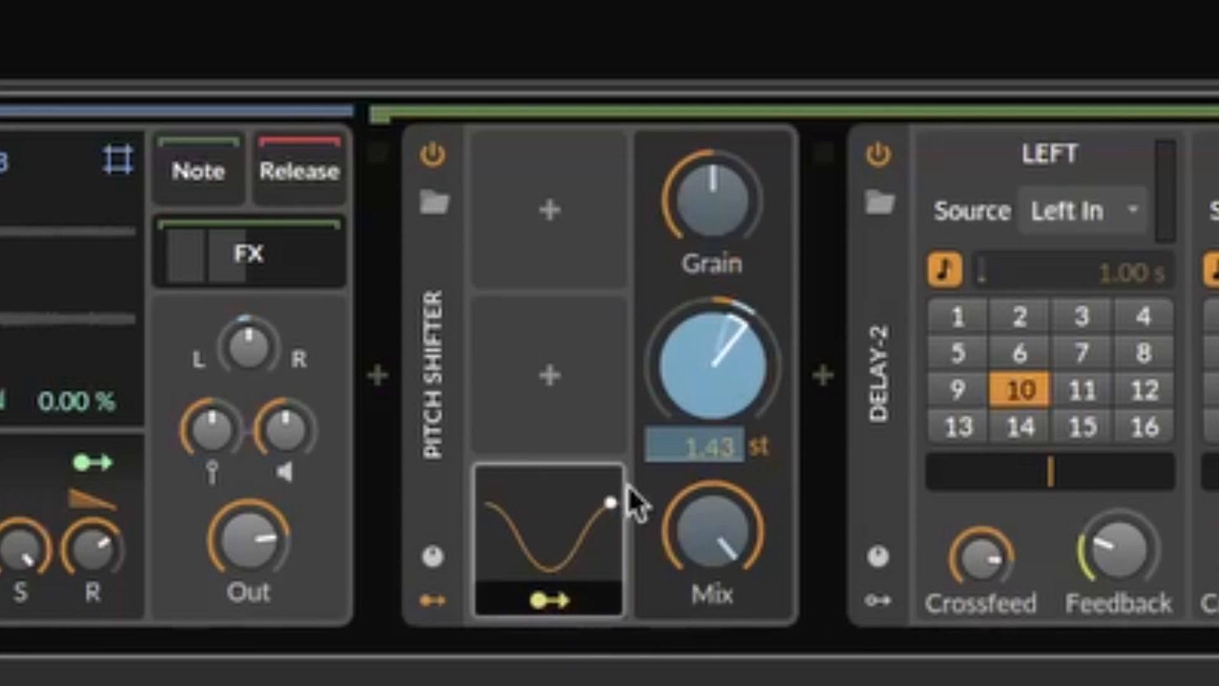
pyautogui.click(544, 600)
# Step: Slow the Pitch Shifter's LFO rate to 0.10 Hz
pyautogui.click(612, 541)
pyautogui.moveTo(794, 231); pyautogui.dragTo(795, 267)
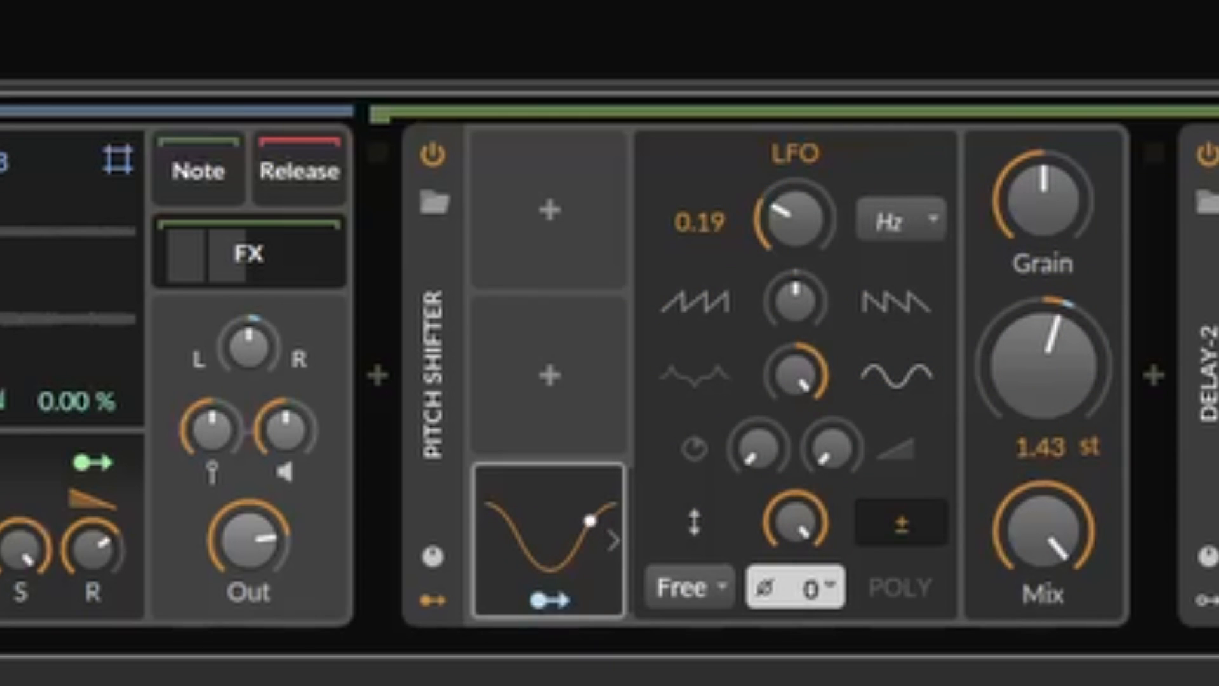
pyautogui.moveTo(806, 221); pyautogui.dragTo(810, 237)
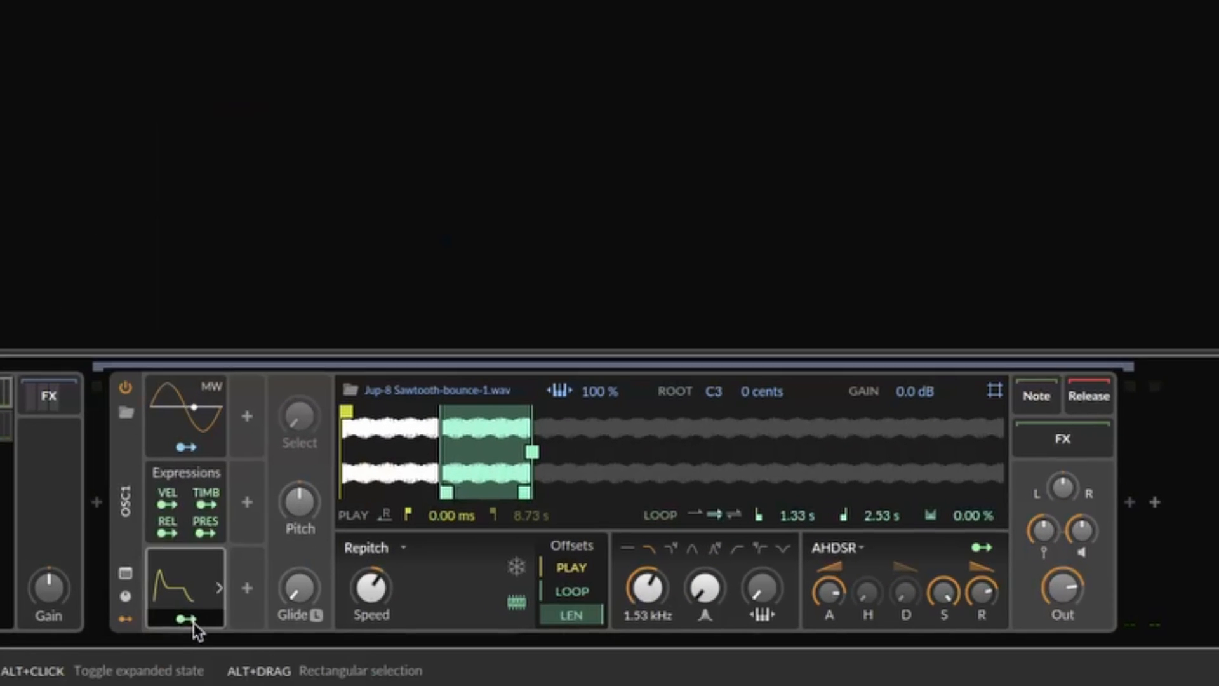
# Step: Lengthen the attack of Osc 1's ADSR modulator and set its modulation of the filter frequency to 41.50 st
pyautogui.click(195, 625)
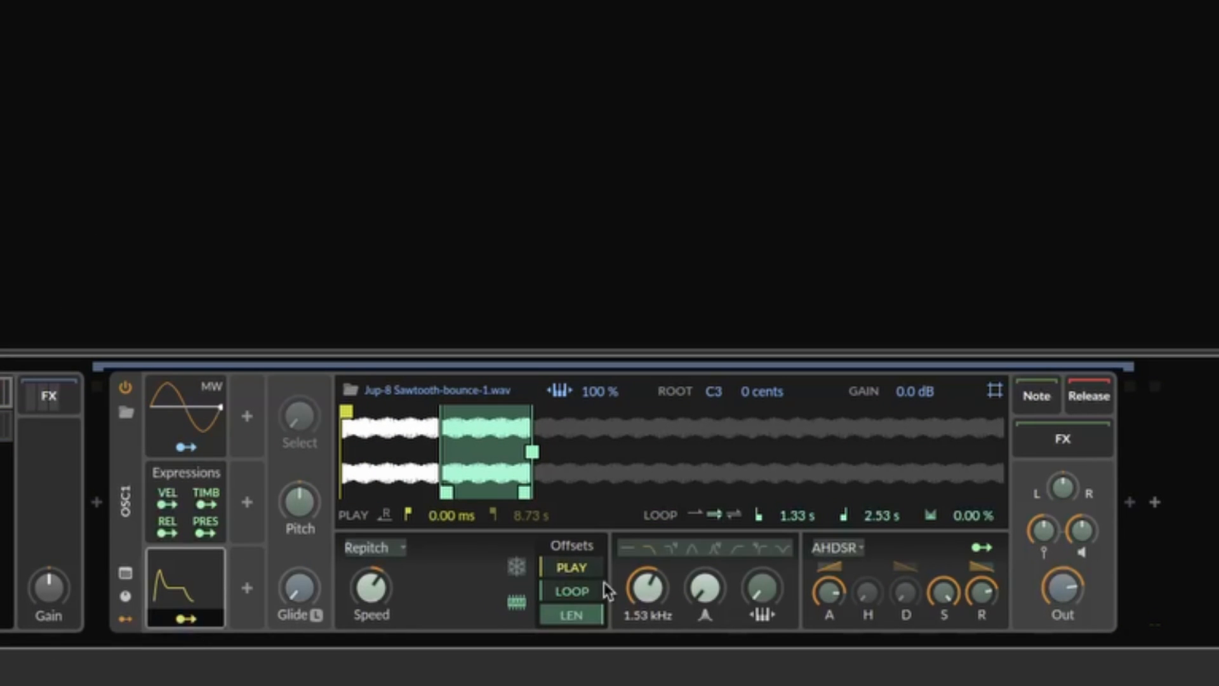
pyautogui.moveTo(646, 589); pyautogui.dragTo(648, 592)
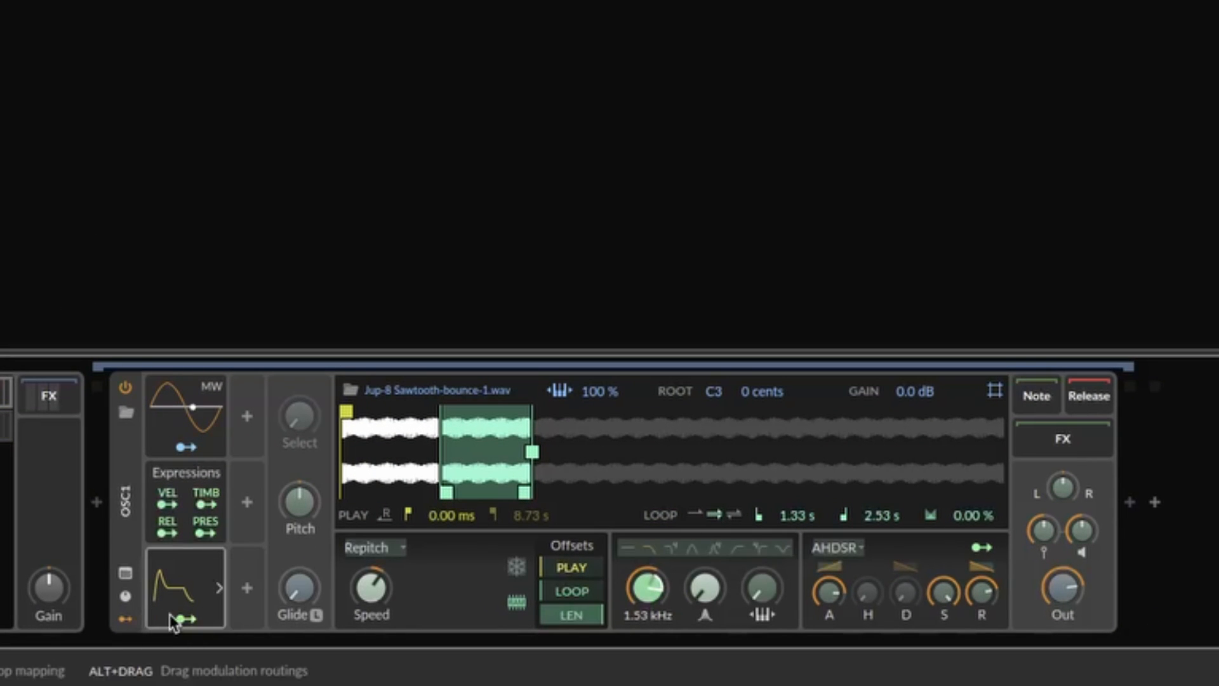
pyautogui.click(219, 588)
pyautogui.moveTo(262, 411); pyautogui.dragTo(280, 412)
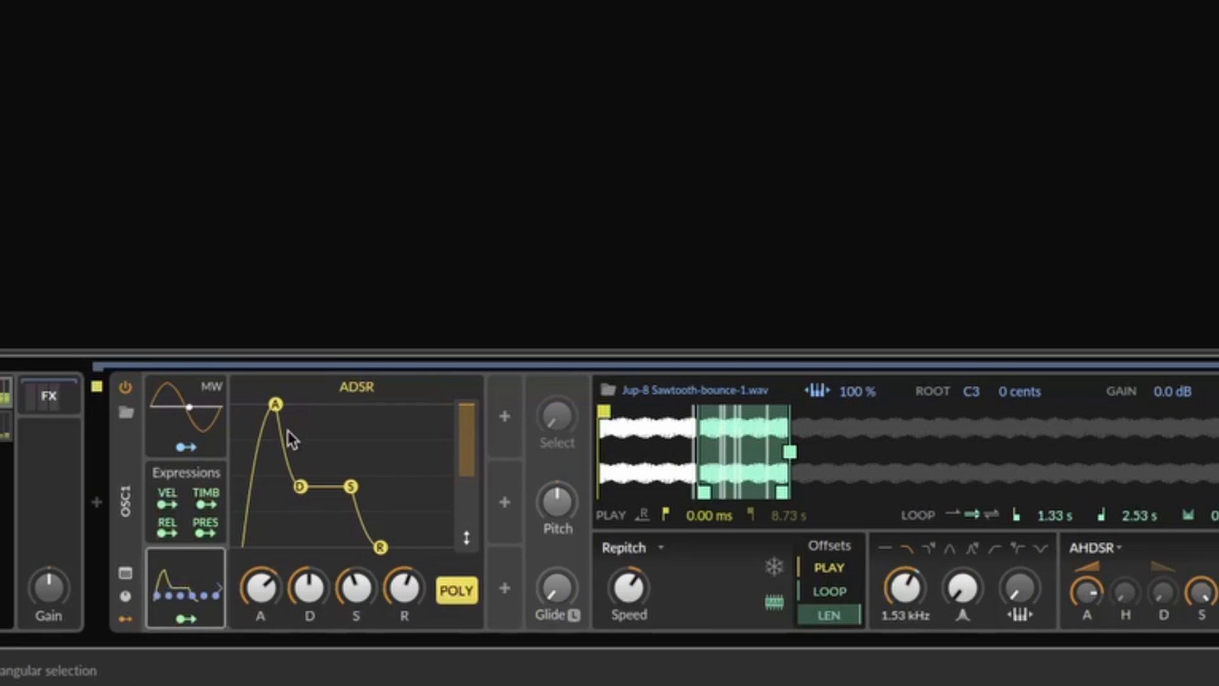
pyautogui.click(186, 618)
pyautogui.moveTo(911, 597); pyautogui.dragTo(910, 579)
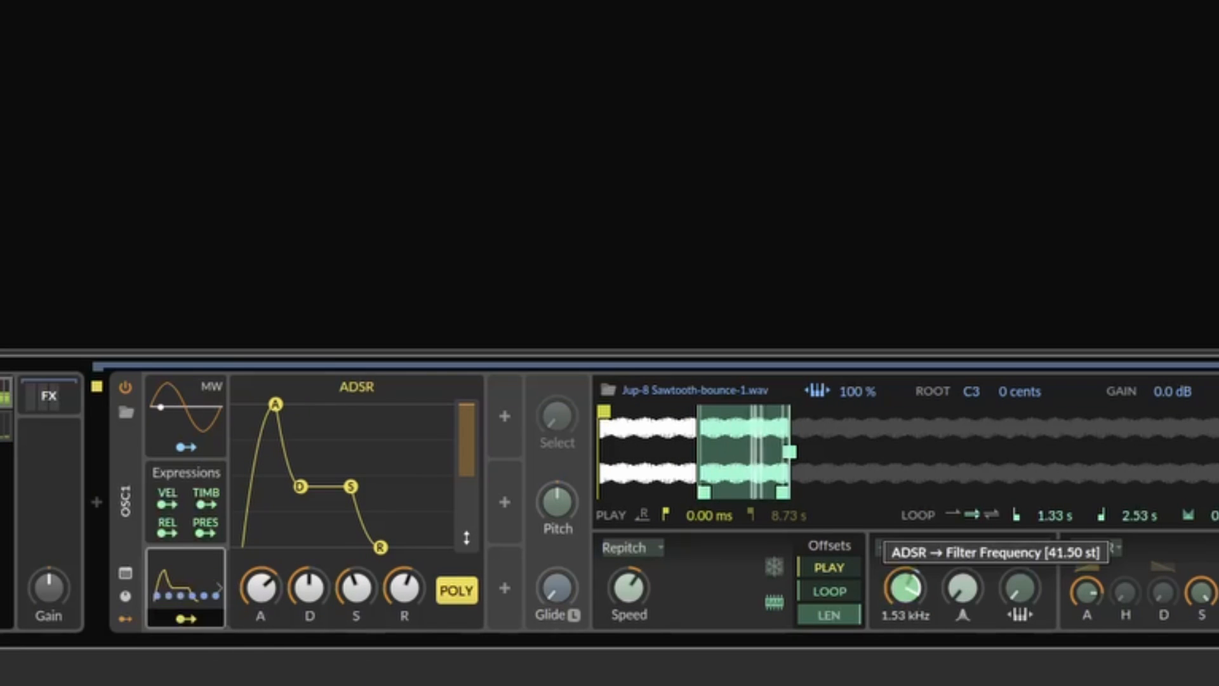
pyautogui.click(185, 619)
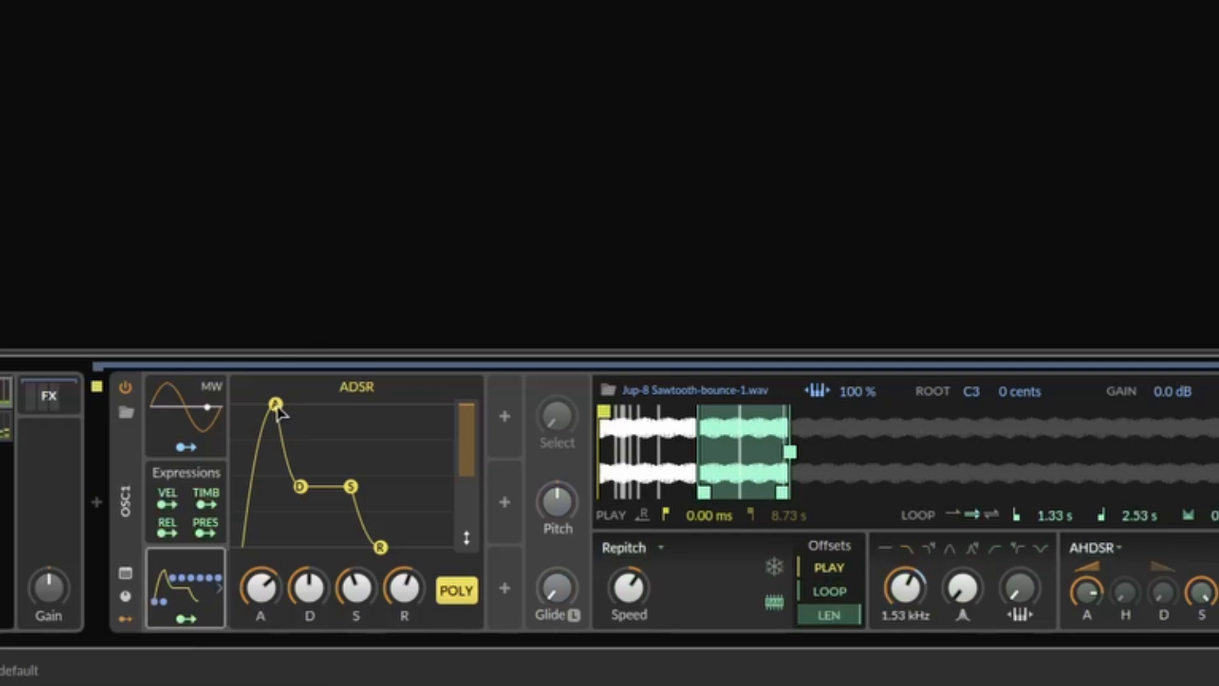
# Step: Raise Osc 1's filter resonance and reshape its ADSR modulator with a longer attack, longer decay and lower sustain
pyautogui.moveTo(284, 414); pyautogui.dragTo(296, 412)
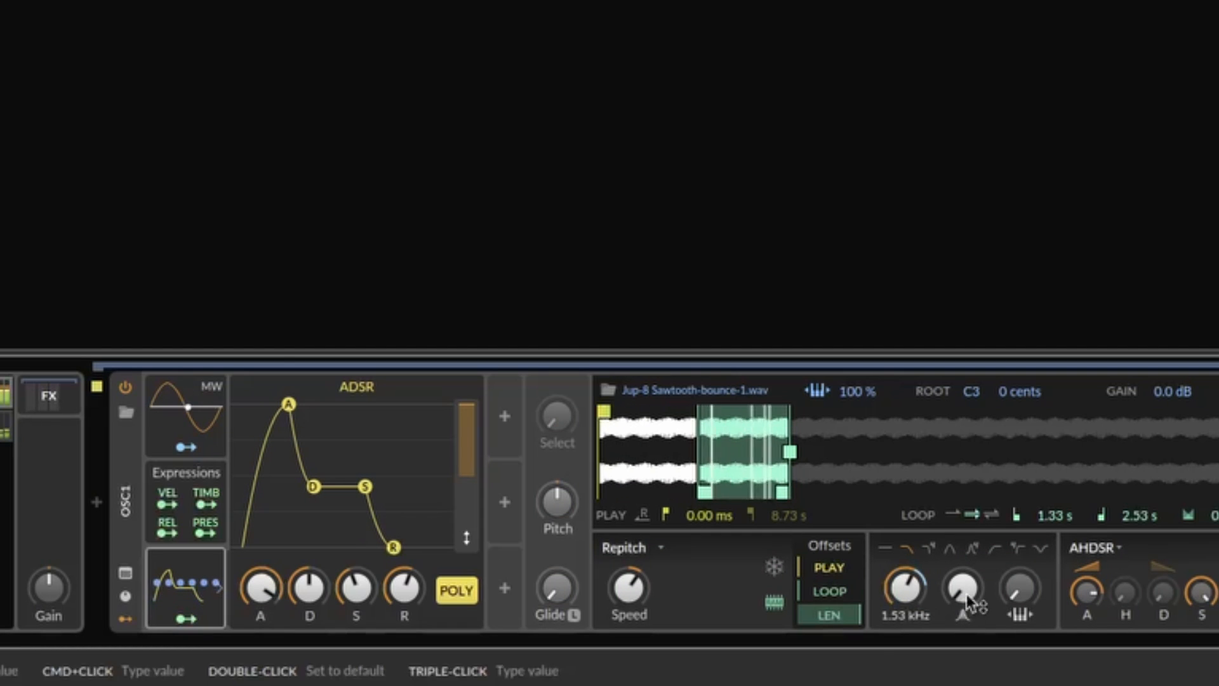
pyautogui.moveTo(963, 587); pyautogui.dragTo(905, 572)
pyautogui.click(186, 618)
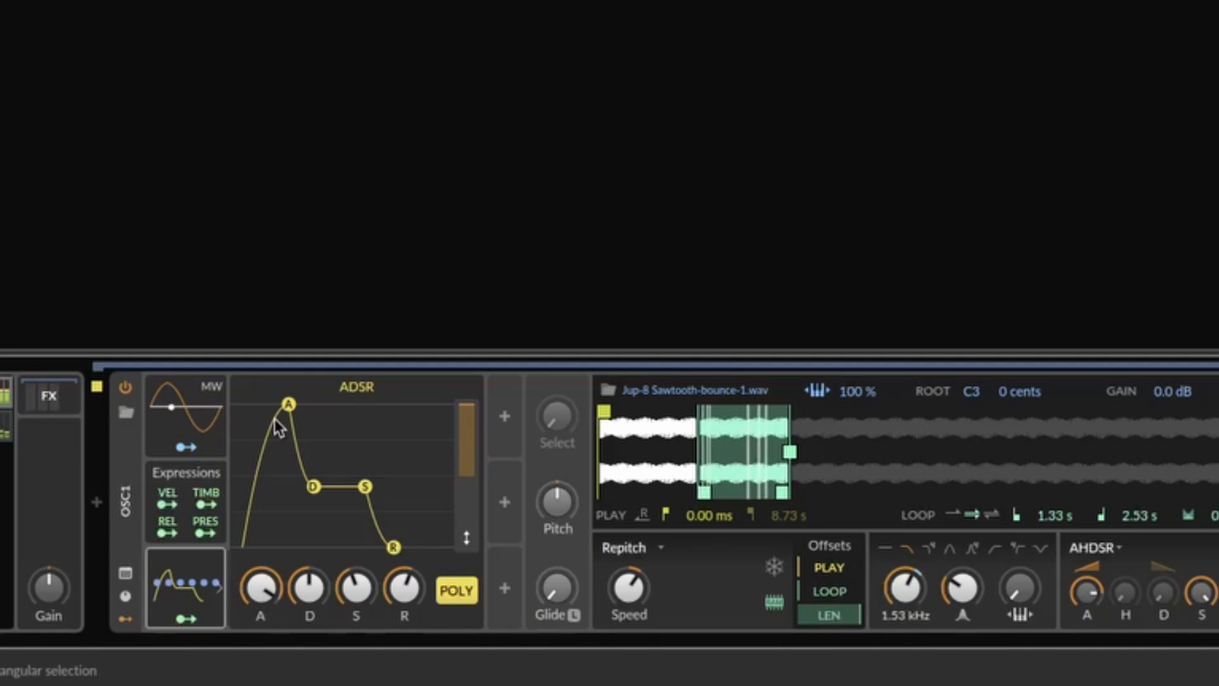
pyautogui.moveTo(315, 499); pyautogui.dragTo(331, 526)
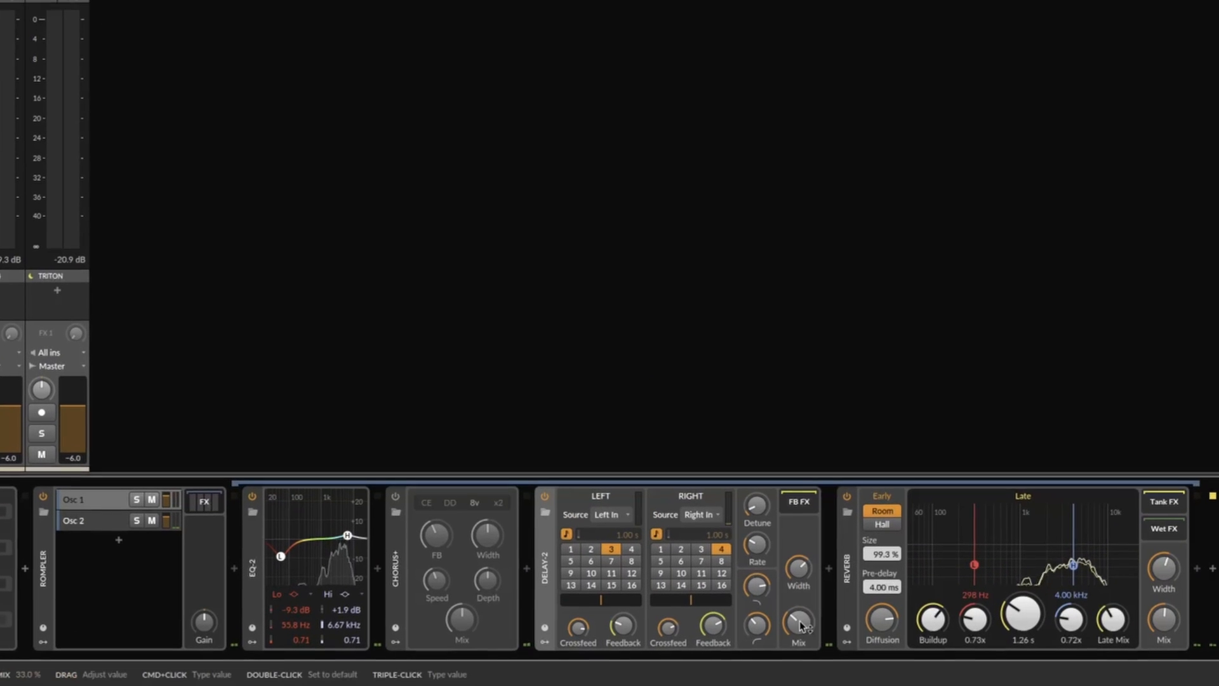
# Step: Delete the Chorus+ device from the Rompler's FX chain and raise the Delay-2 mix to 49.0 %
pyautogui.click(403, 562)
pyautogui.press('Delete')
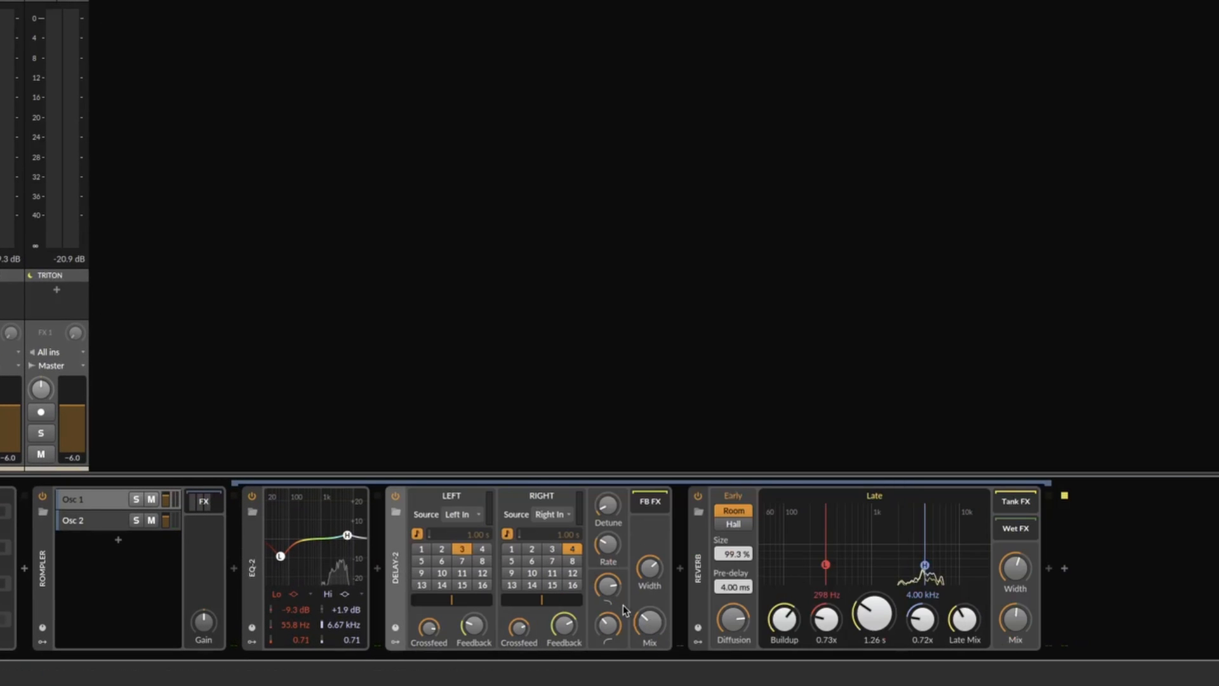
pyautogui.moveTo(648, 622); pyautogui.dragTo(648, 605)
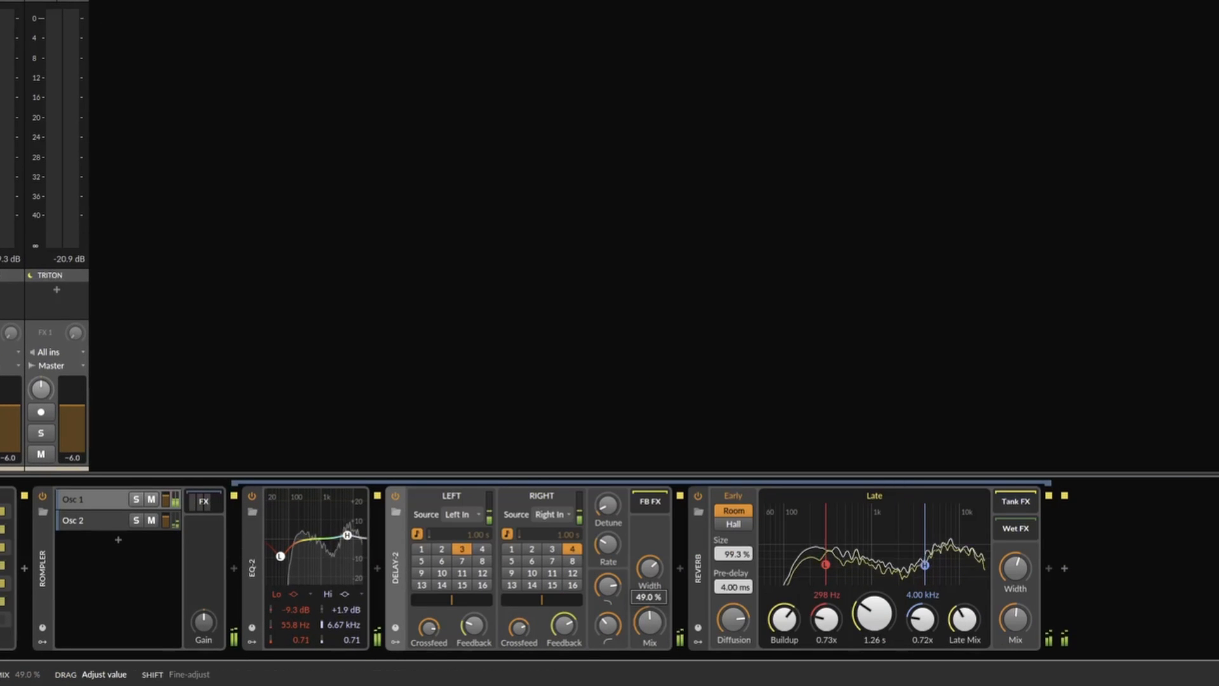
# Step: Cut the EQ-2 low band to -14.9 dB at about 53 Hz and fine-tune the Delay-2 mix
pyautogui.moveTo(280, 556); pyautogui.dragTo(280, 570)
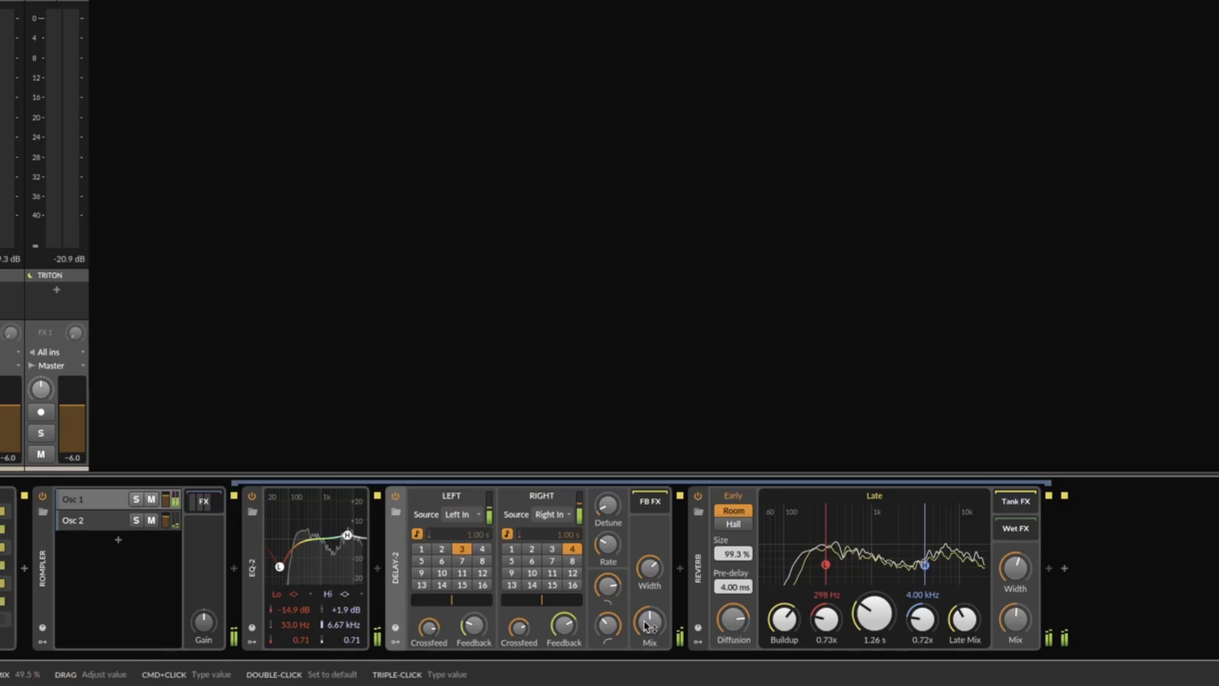
pyautogui.moveTo(647, 625); pyautogui.dragTo(647, 623)
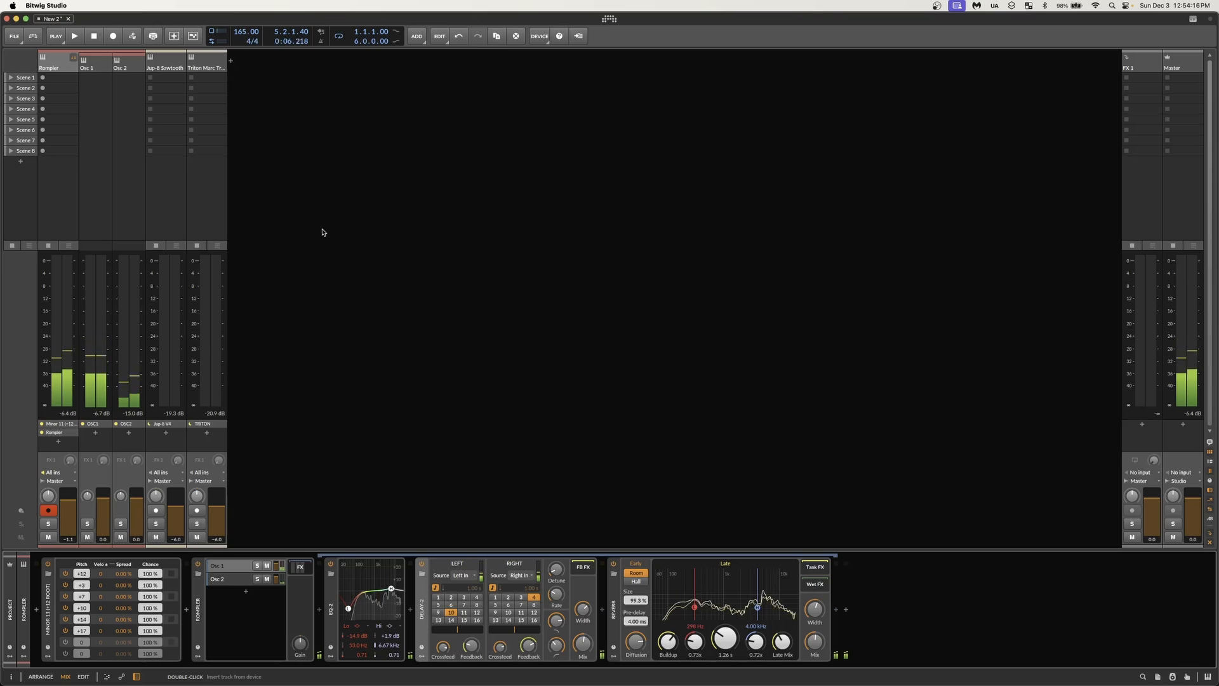
# Step: Switch from the mix view to the arrangement view
pyautogui.hotkey('alt', '1')
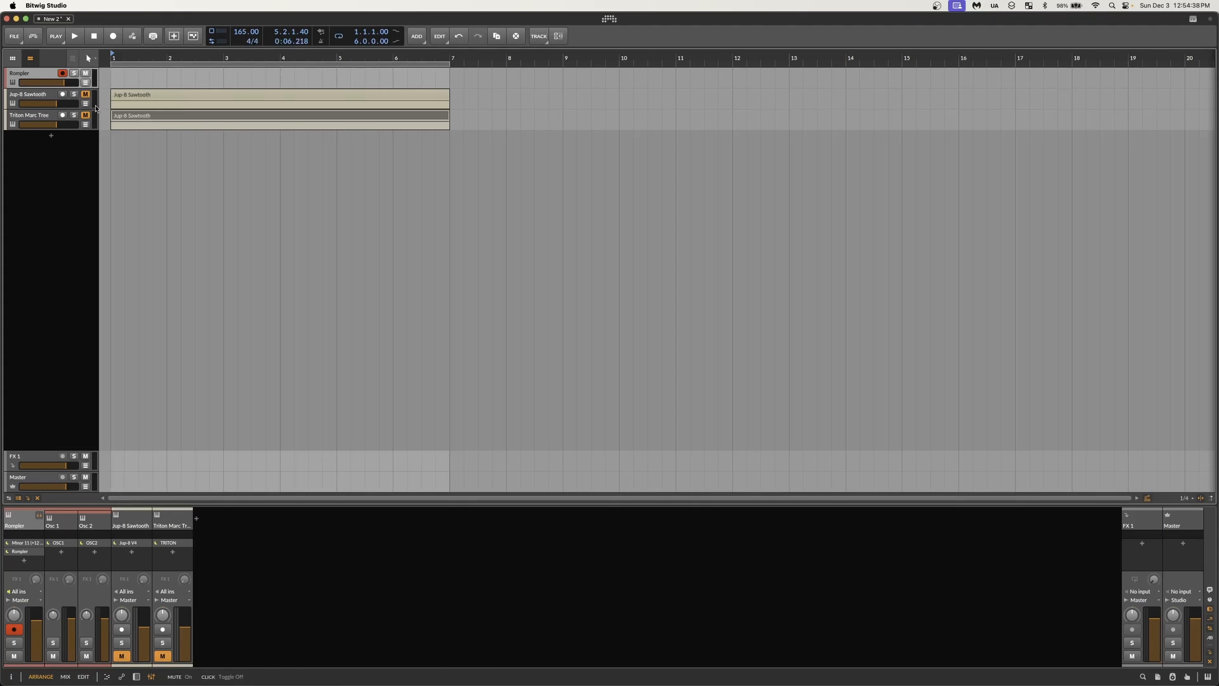
# Step: Create a clip on the Rompler track starting at bar 1, lengthen it by several bars and open it for editing
pyautogui.doubleClick(121, 78)
pyautogui.moveTo(163, 76); pyautogui.dragTo(506, 64)
pyautogui.doubleClick(484, 73)
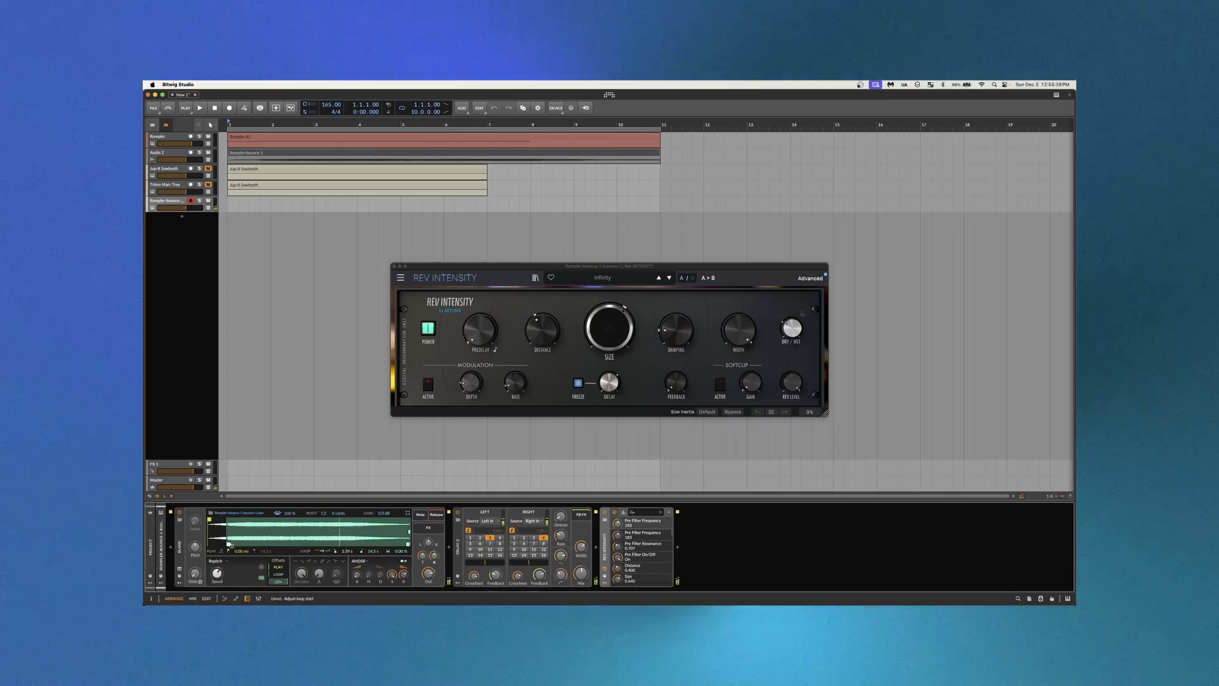
# Step: Set the bounced sample's loop from 7.24 s to 12.5 s and insert a Pitch Shifter between the sampler and Delay-2
pyautogui.moveTo(229, 544); pyautogui.dragTo(309, 544)
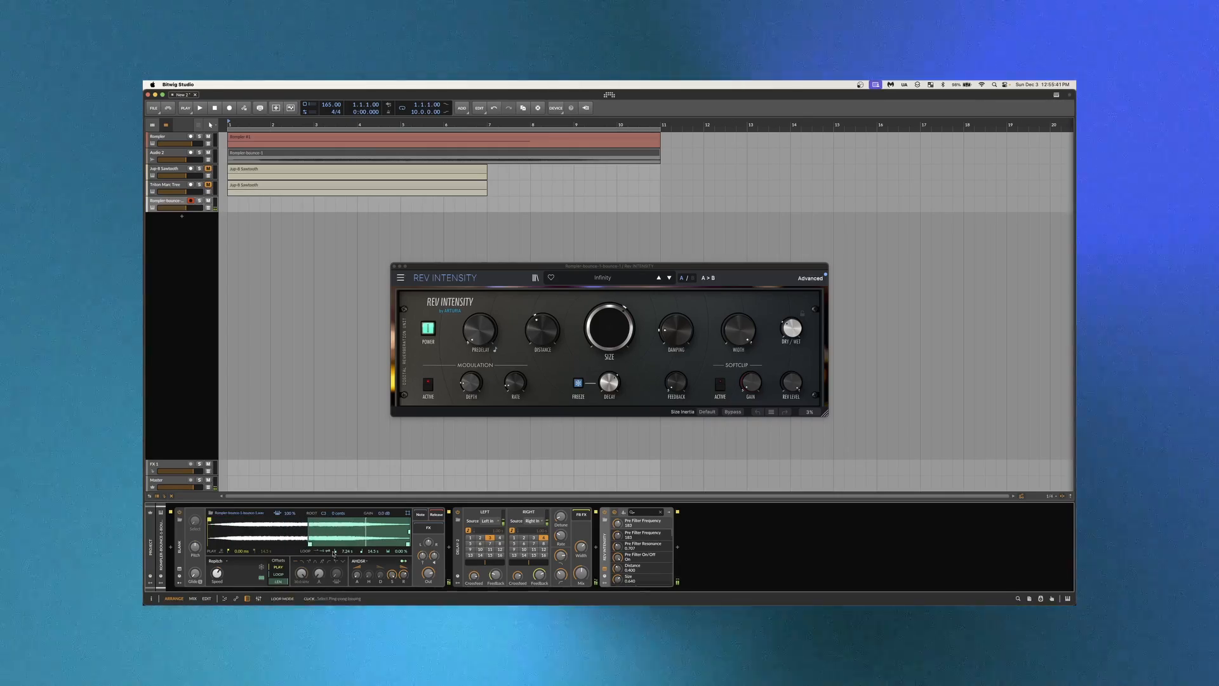
pyautogui.moveTo(408, 544); pyautogui.dragTo(380, 544)
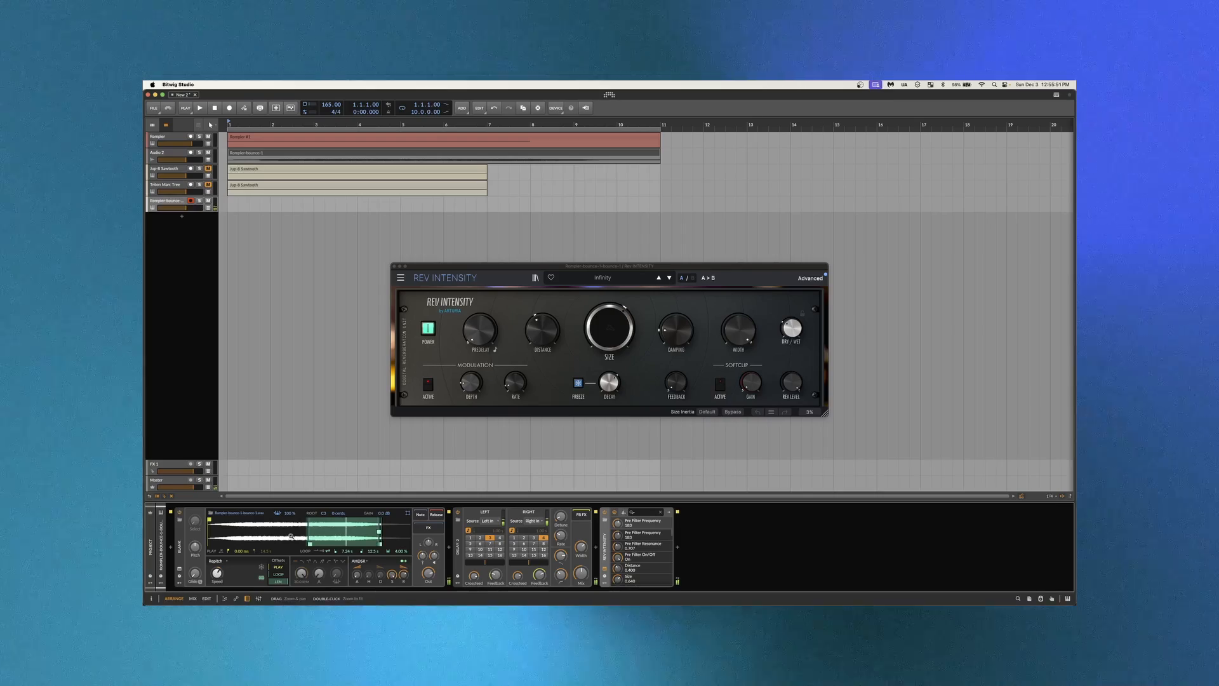
pyautogui.click(449, 548)
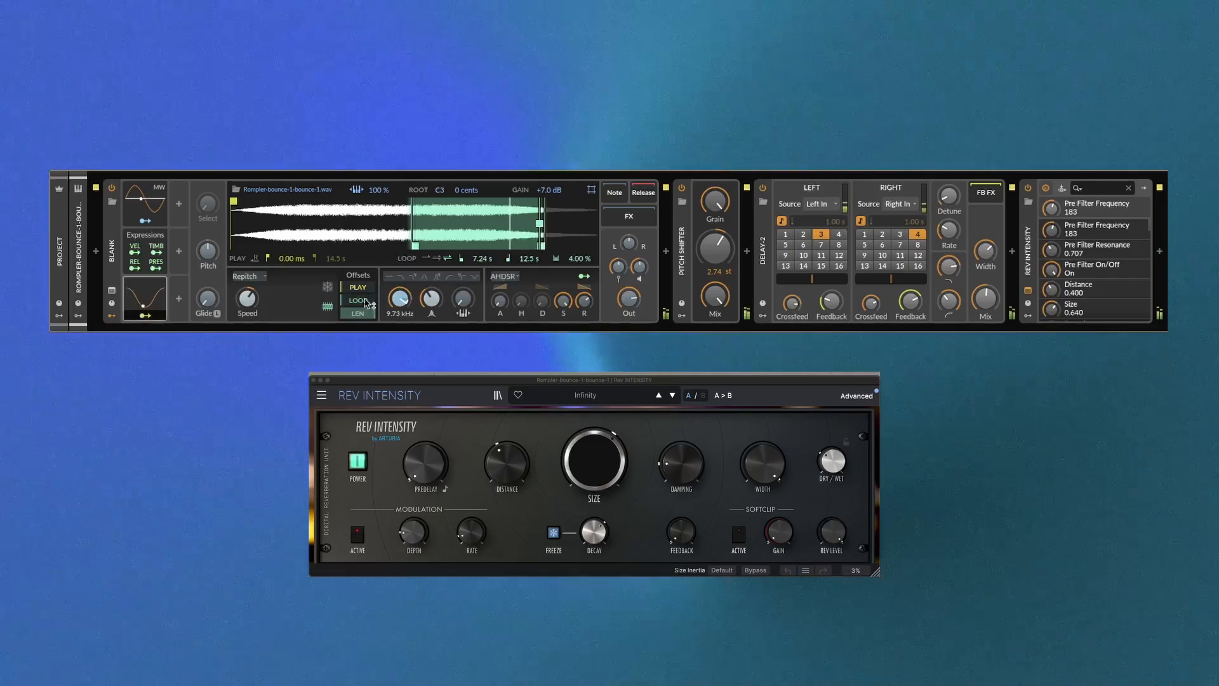
# Step: Lower the bounced sampler's filter cutoff to 4.73 kHz and show the settings of its LFO modulator
pyautogui.moveTo(400, 302); pyautogui.dragTo(397, 305)
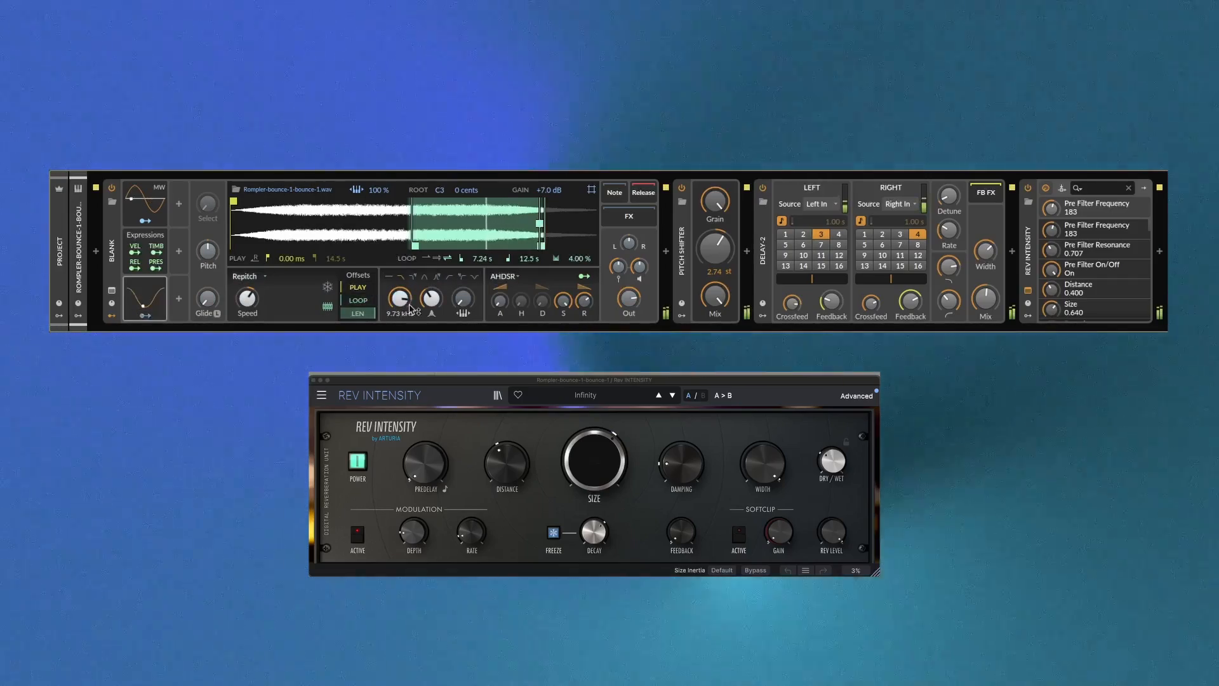
pyautogui.click(159, 302)
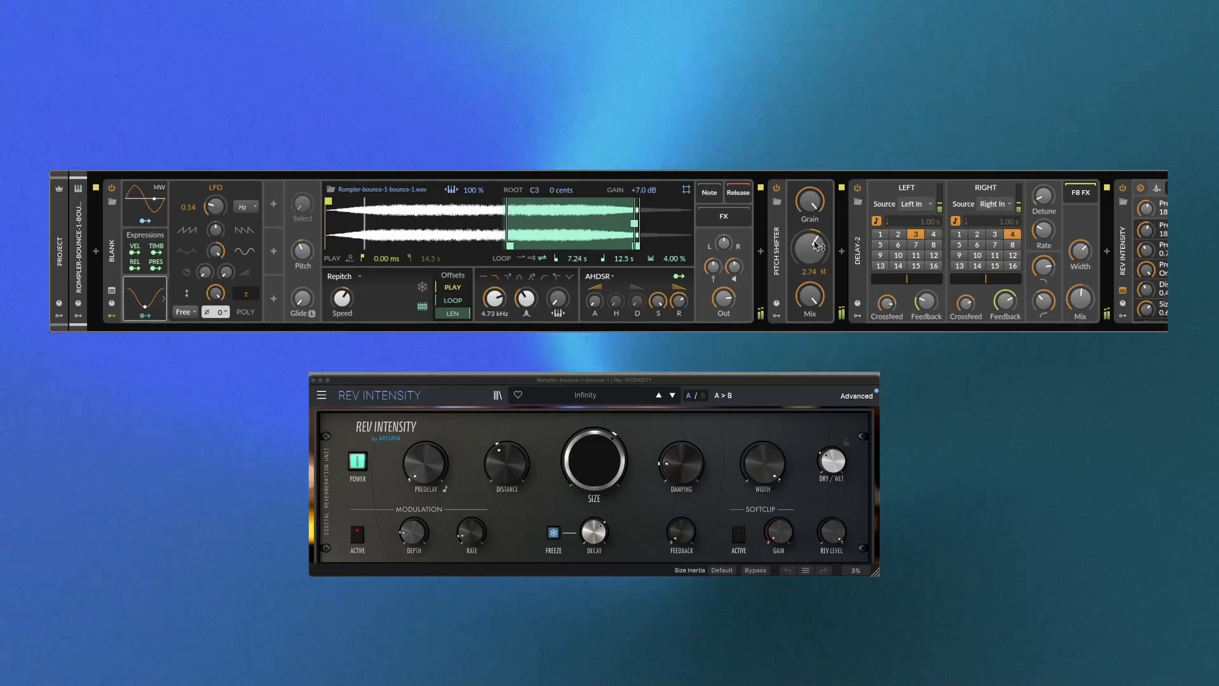
# Step: Adjust the Pitch Shifter to 1.21 st with a grain rate of 5.89 Hz
pyautogui.moveTo(813, 256); pyautogui.dragTo(816, 220)
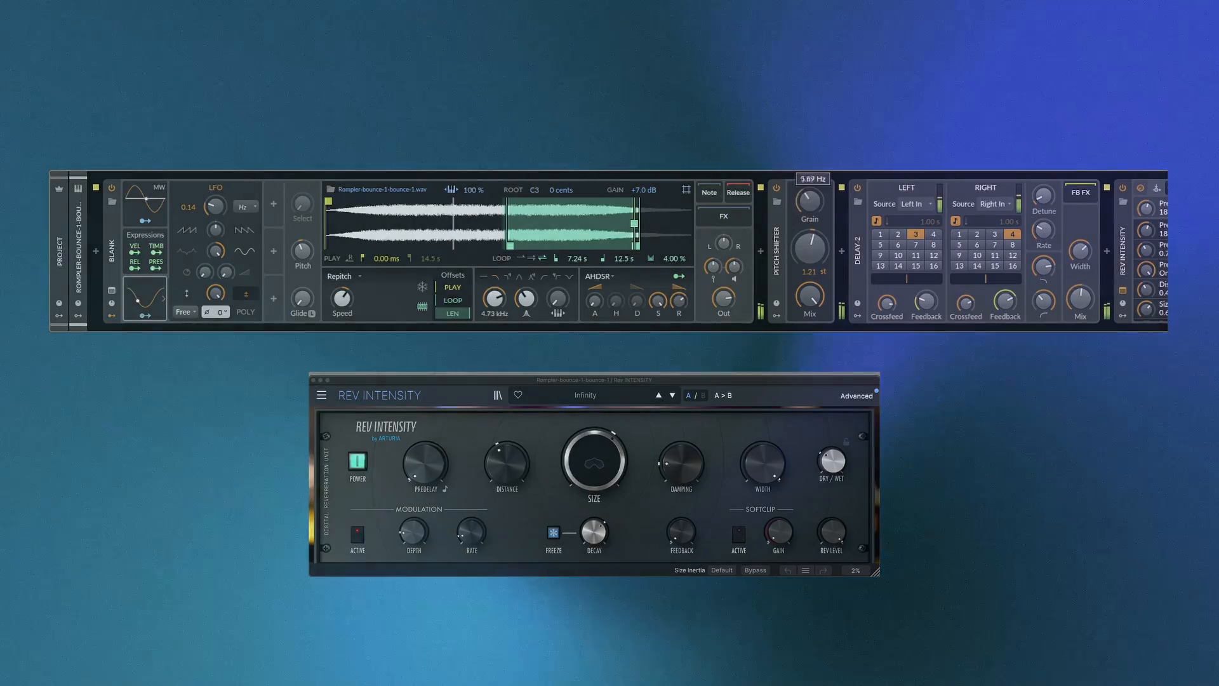